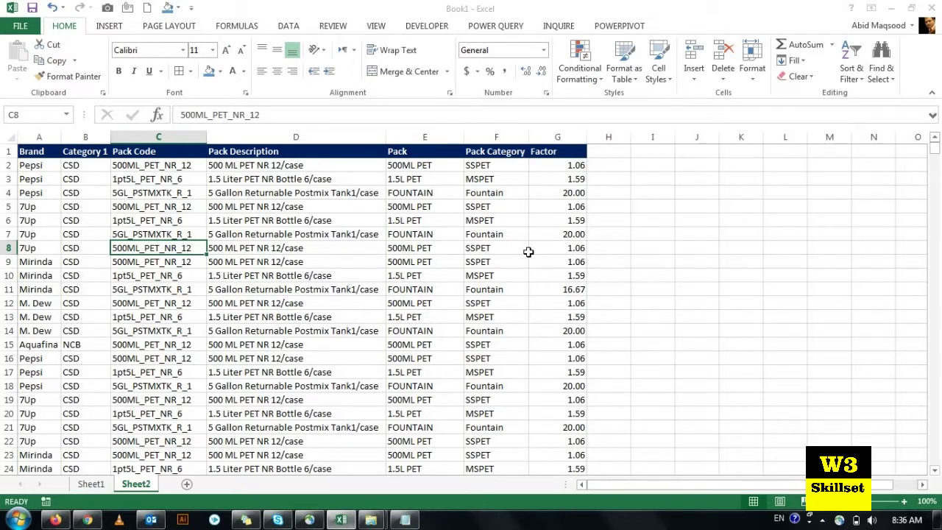
Jump from the Brand header to the last data row and back to the top.
{"action": "key", "text": "Up"}
{"action": "key", "text": "Up"}
{"action": "key", "text": "Up"}
{"action": "key", "text": "Left"}
{"action": "key", "text": "Left"}
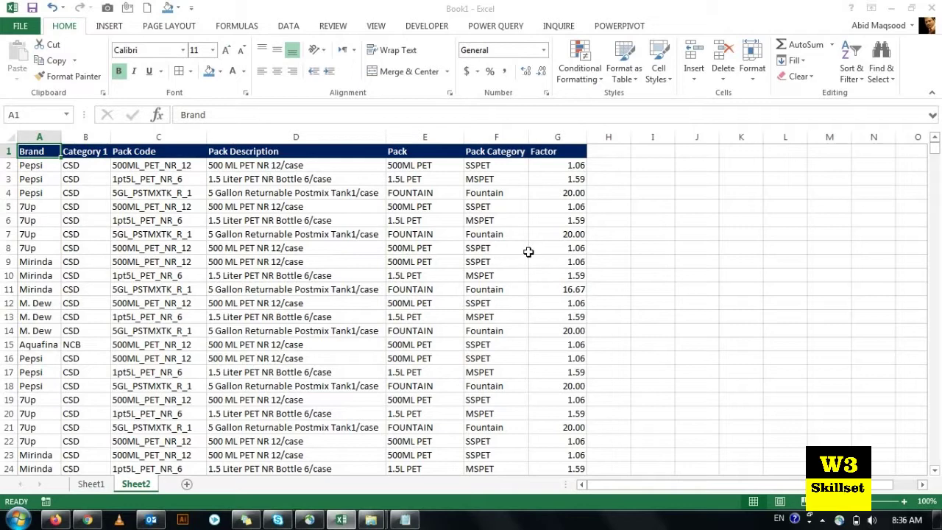
{"action": "key", "text": "Down"}
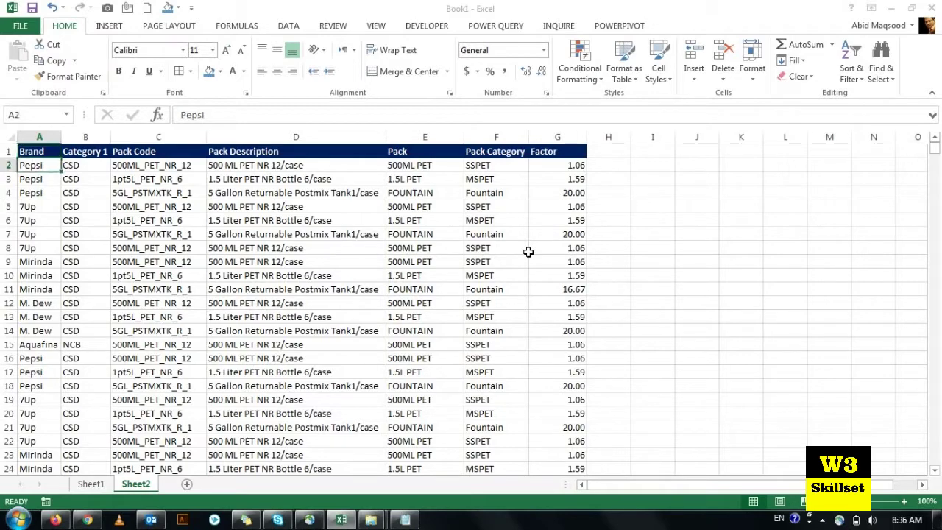
{"action": "key", "text": "ctrl+Down"}
{"action": "key", "text": "ctrl+Up"}
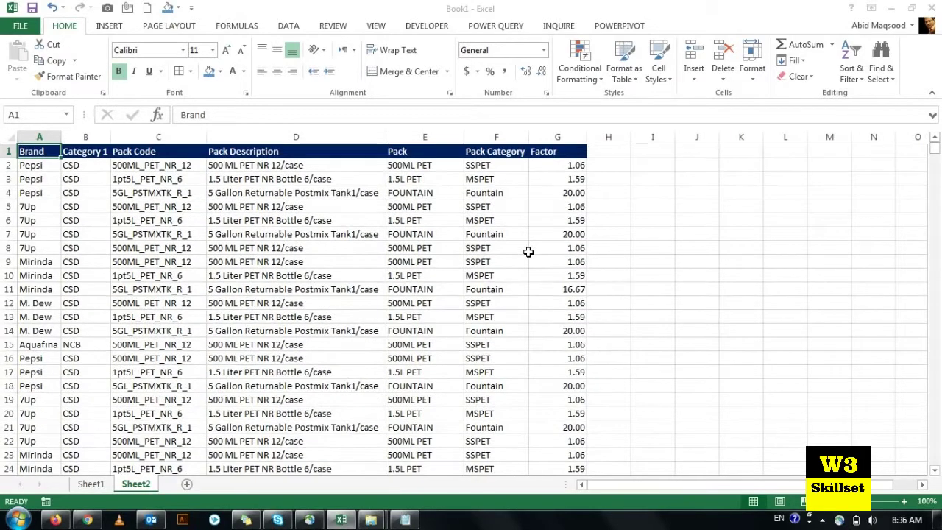
Step across the Category 1, Pack Code, Pack Description, Pack, Pack Category and Factor headers.
{"action": "key", "text": "Right"}
{"action": "key", "text": "Down"}
{"action": "key", "text": "Down"}
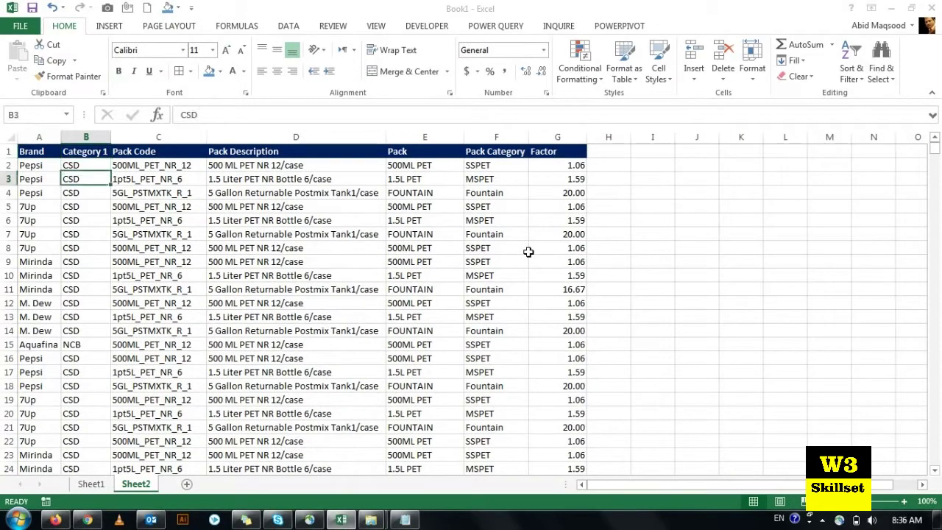
{"action": "key", "text": "Down"}
{"action": "key", "text": "Down"}
{"action": "key", "text": "Down"}
{"action": "key", "text": "Down"}
{"action": "key", "text": "Up"}
{"action": "key", "text": "Up"}
{"action": "key", "text": "Up"}
{"action": "key", "text": "Up"}
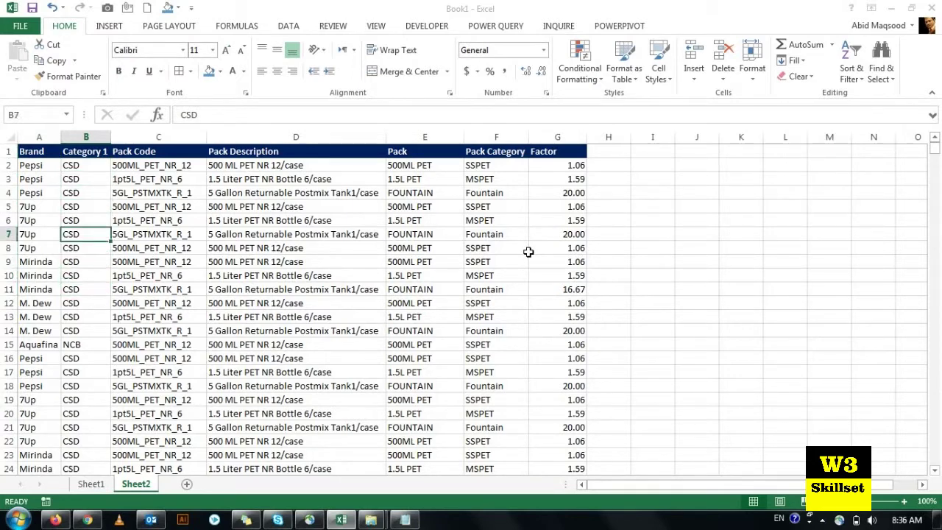
{"action": "key", "text": "Up"}
{"action": "key", "text": "Up"}
{"action": "key", "text": "Up"}
{"action": "key", "text": "Up"}
{"action": "key", "text": "Up"}
{"action": "key", "text": "Up"}
{"action": "key", "text": "Right"}
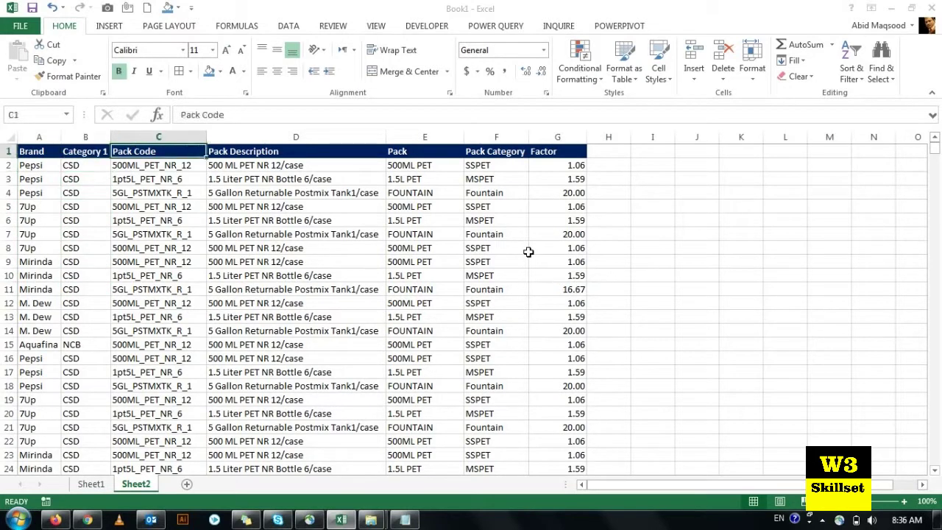
{"action": "key", "text": "Right"}
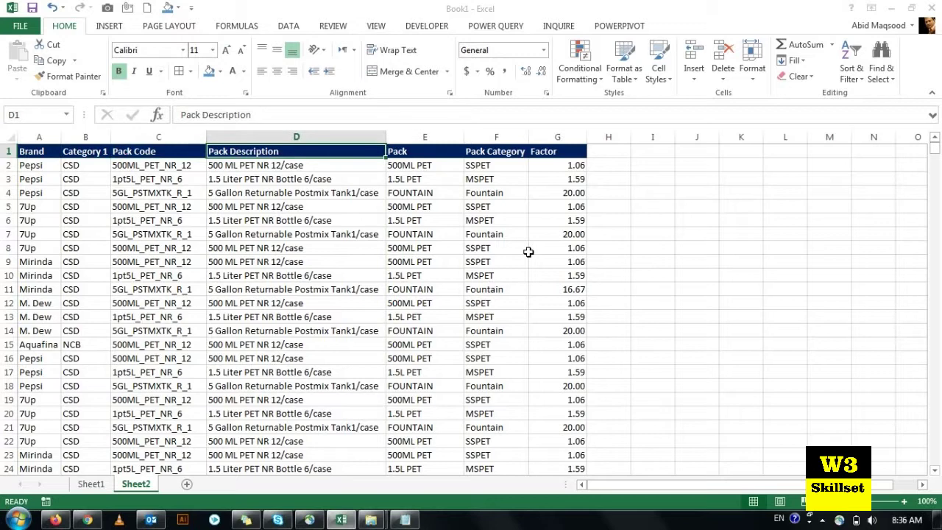
{"action": "key", "text": "Right"}
{"action": "key", "text": "Down"}
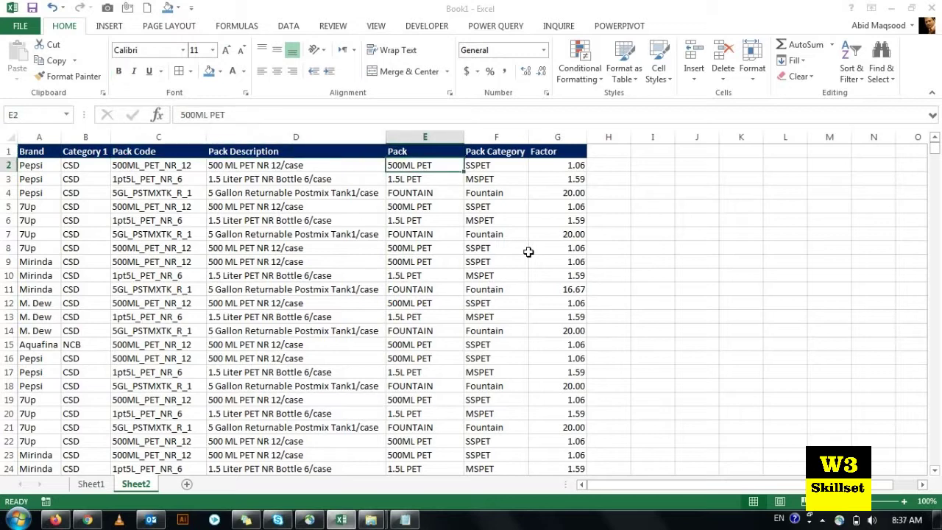
{"action": "key", "text": "Right"}
{"action": "key", "text": "Up"}
{"action": "key", "text": "Right"}
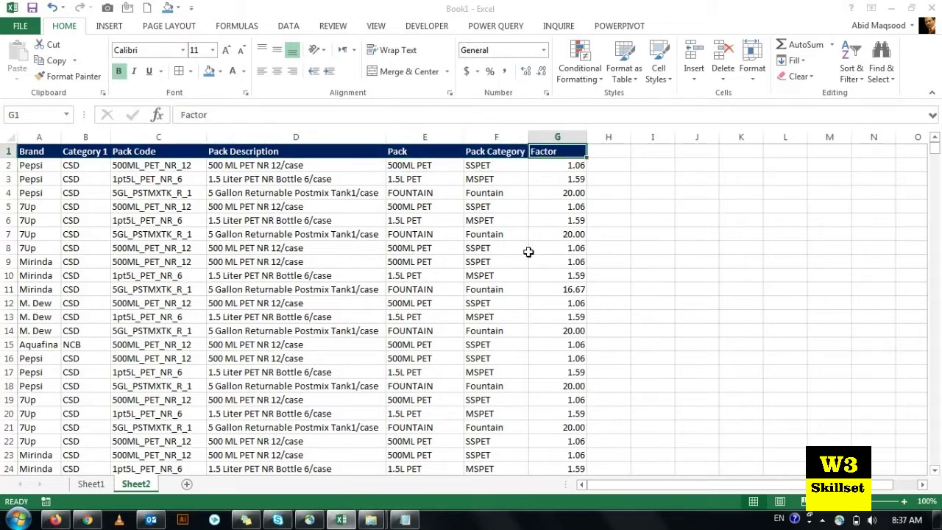
Turn on Data > Filter and browse the Brand filter list without filtering.
{"action": "left_click", "coordinate": [281, 27]}
{"action": "left_click", "coordinate": [364, 59]}
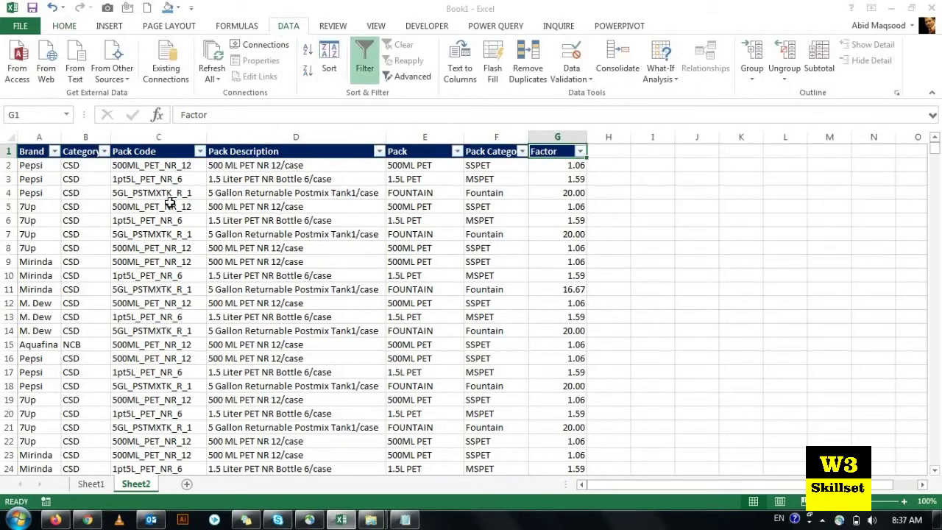
{"action": "left_click", "coordinate": [54, 151]}
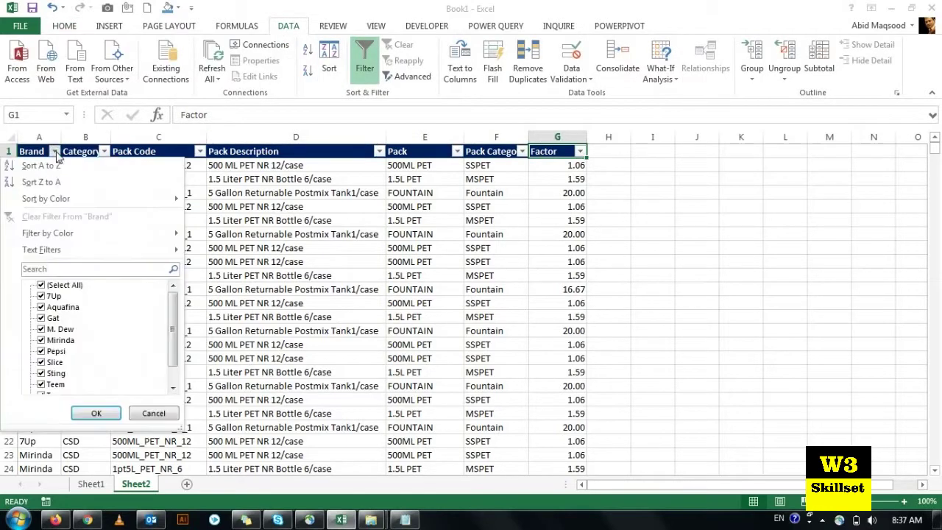
{"action": "left_click_drag", "start_coordinate": [171, 330], "coordinate": [167, 358]}
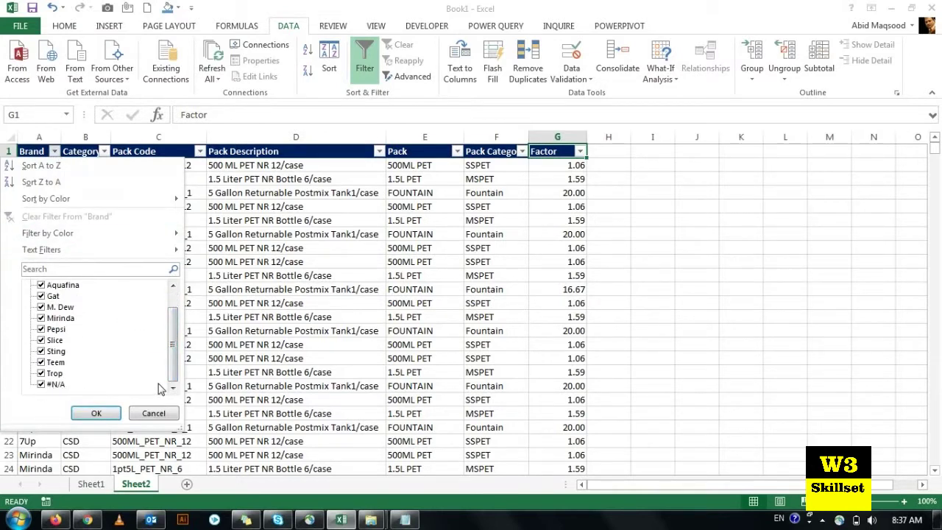
{"action": "left_click_drag", "start_coordinate": [174, 374], "coordinate": [174, 357]}
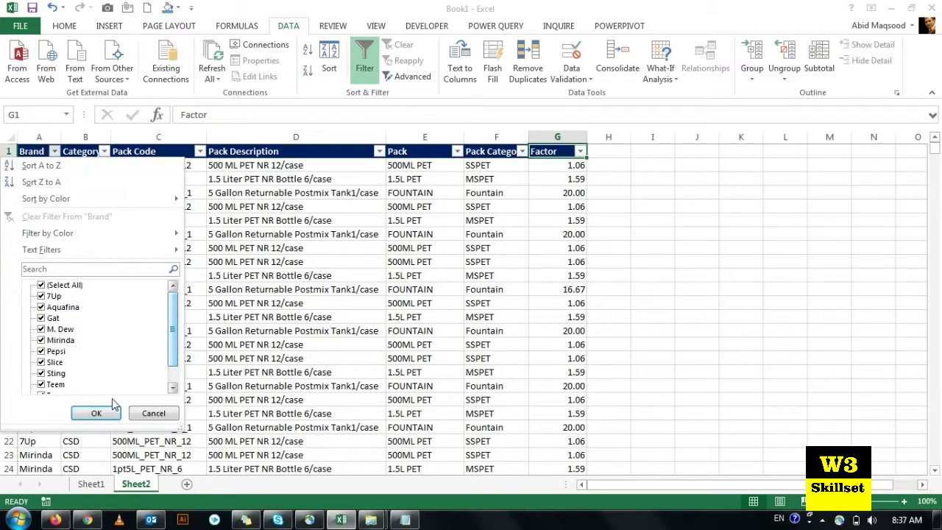
{"action": "scroll", "coordinate": [166, 368], "scroll_direction": "down", "scroll_amount": 3}
{"action": "left_click", "coordinate": [140, 411]}
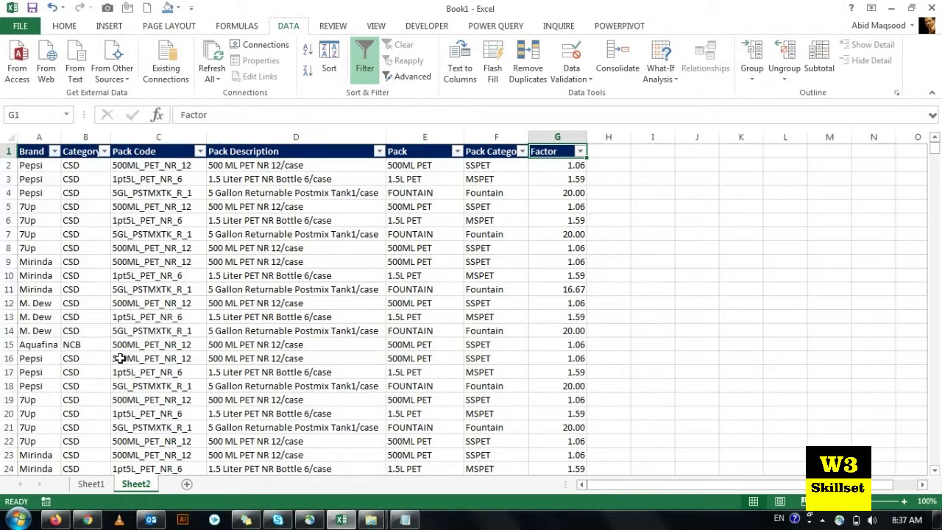
Inspect the Category 1, Pack Code, Pack Description, Pack, Pack Category and Factor filters unchanged.
{"action": "left_click", "coordinate": [104, 151]}
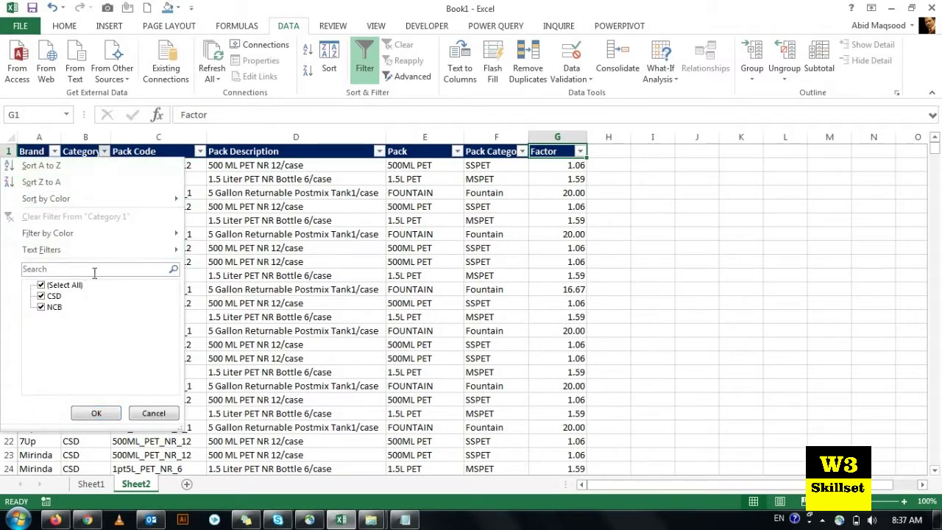
{"action": "left_click", "coordinate": [158, 411]}
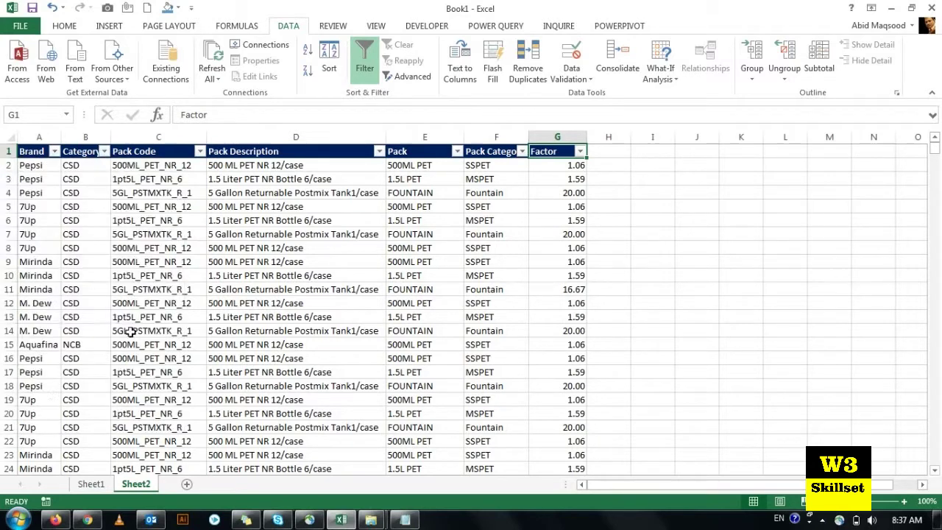
{"action": "left_click", "coordinate": [199, 151]}
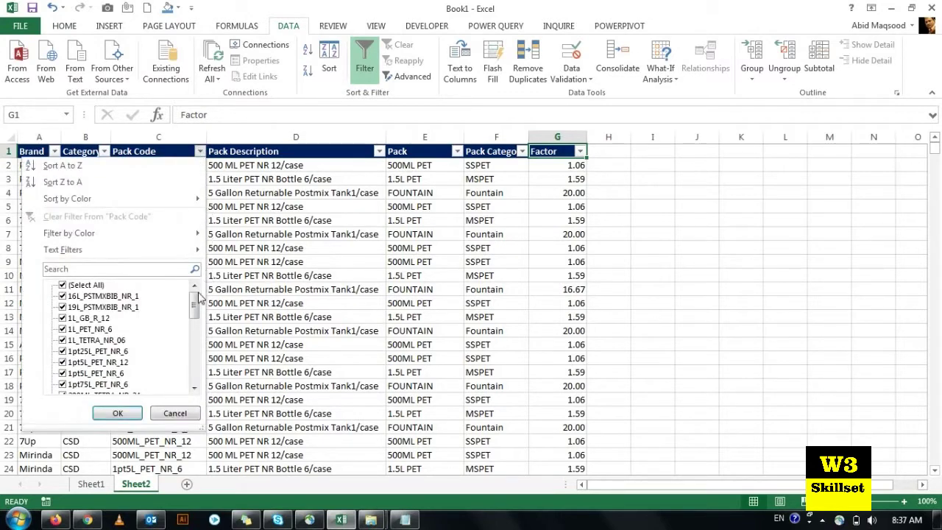
{"action": "left_click_drag", "start_coordinate": [193, 298], "coordinate": [188, 373]}
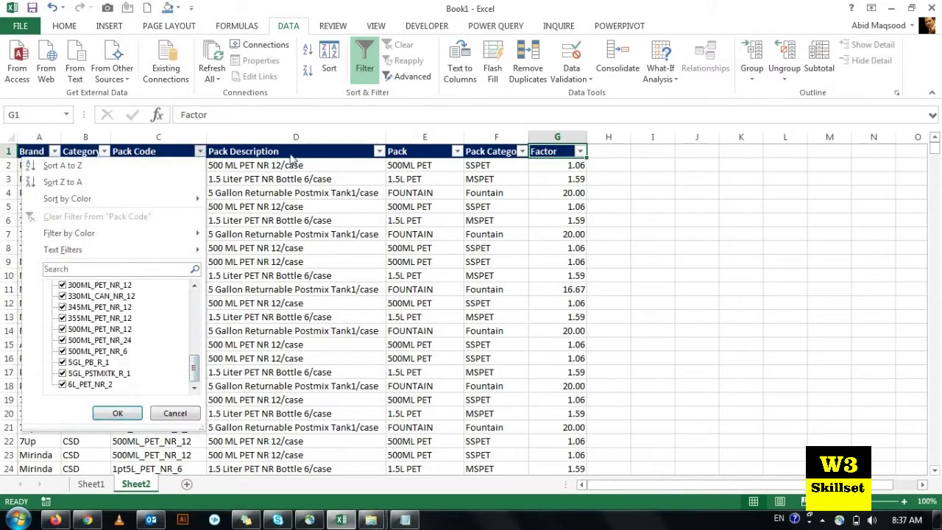
{"action": "left_click", "coordinate": [379, 150]}
{"action": "left_click_drag", "start_coordinate": [374, 292], "coordinate": [374, 351]}
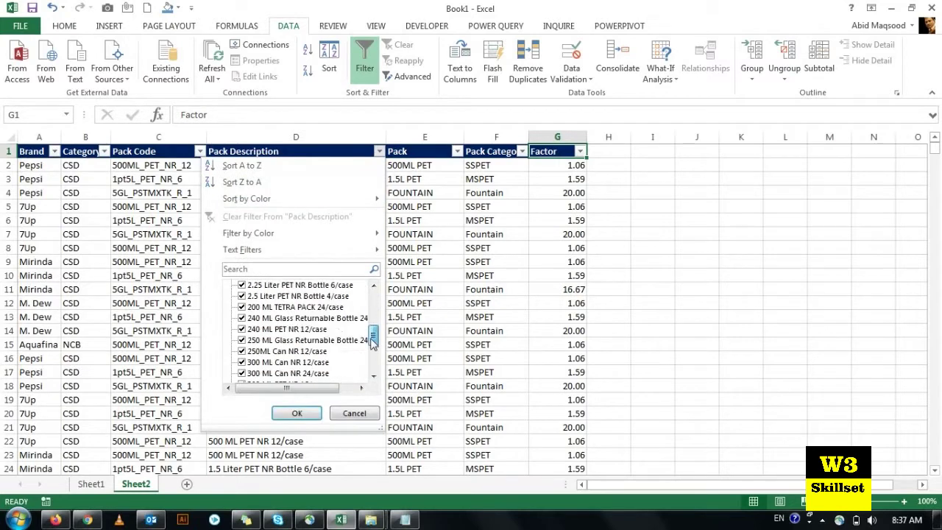
{"action": "left_click", "coordinate": [457, 151]}
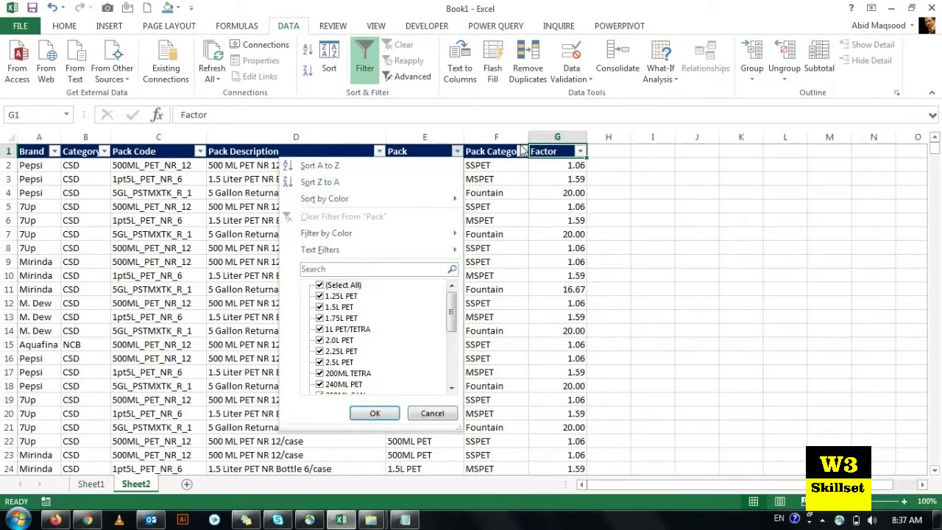
{"action": "left_click", "coordinate": [521, 150]}
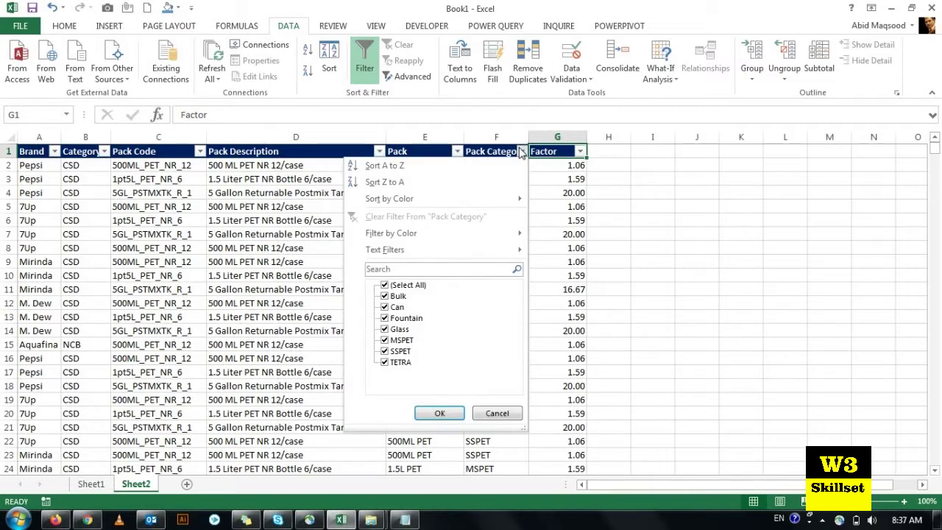
{"action": "left_click", "coordinate": [580, 151]}
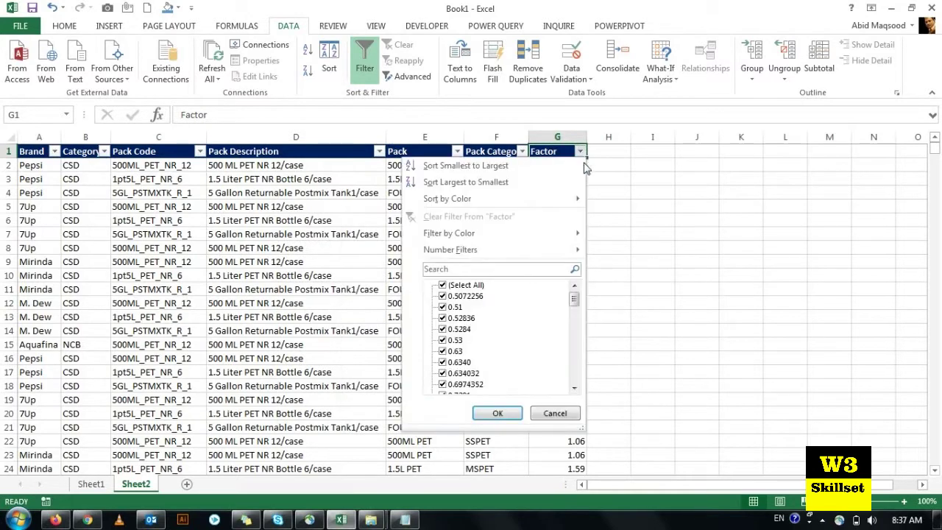
{"action": "left_click", "coordinate": [575, 310]}
{"action": "left_click_drag", "start_coordinate": [576, 310], "coordinate": [579, 373]}
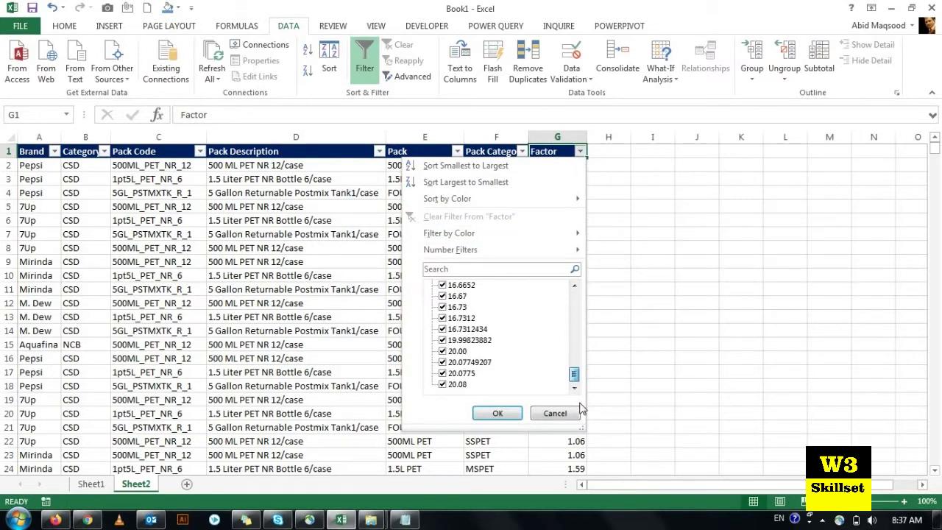
{"action": "left_click", "coordinate": [637, 281]}
Turn the table filters off and return to the Brand header cell A1.
{"action": "left_click", "coordinate": [127, 312]}
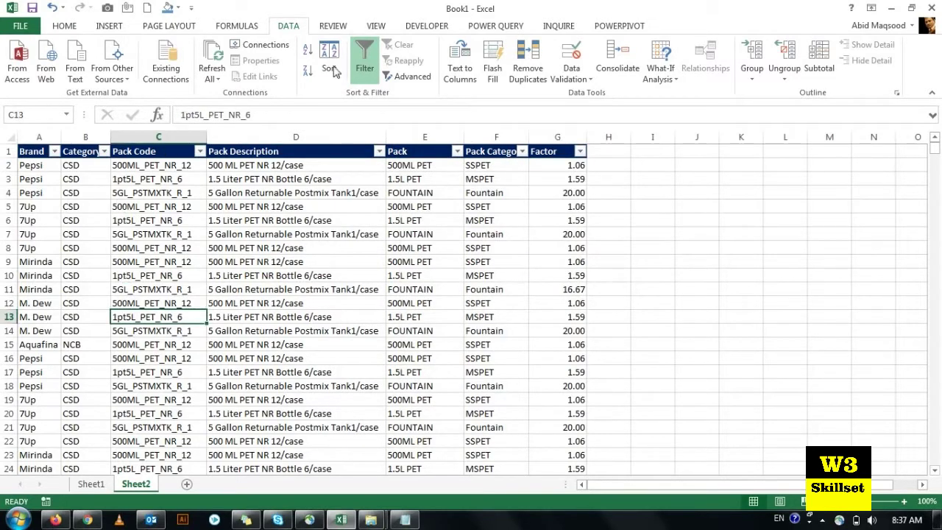
{"action": "left_click", "coordinate": [364, 67]}
{"action": "left_click", "coordinate": [214, 179]}
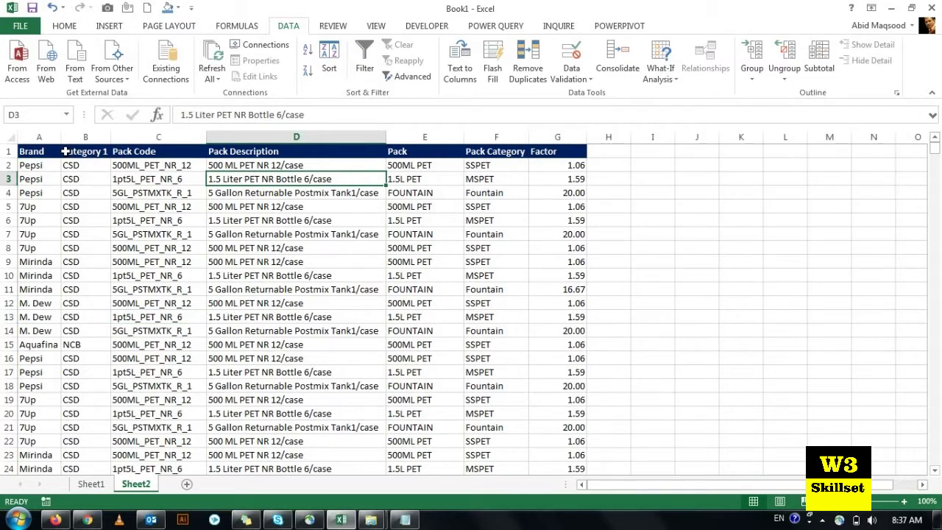
{"action": "left_click", "coordinate": [65, 151]}
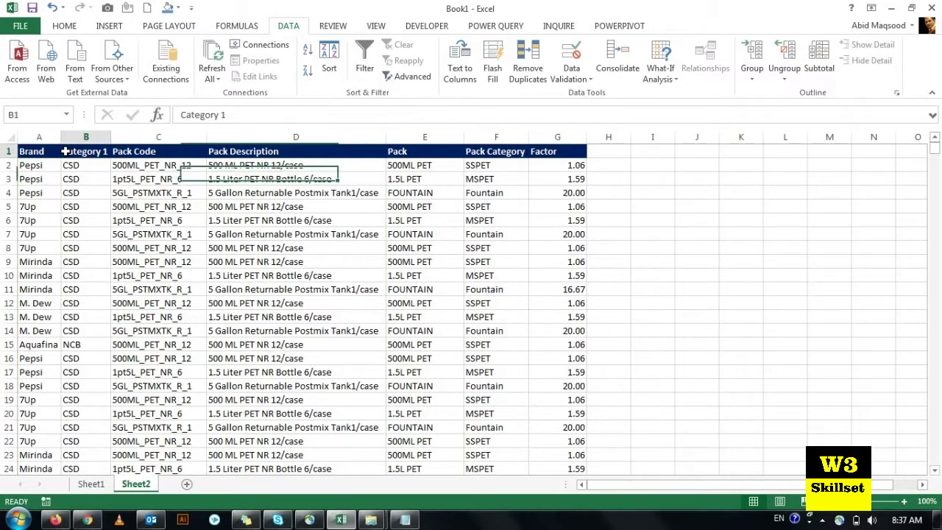
{"action": "left_click", "coordinate": [31, 151]}
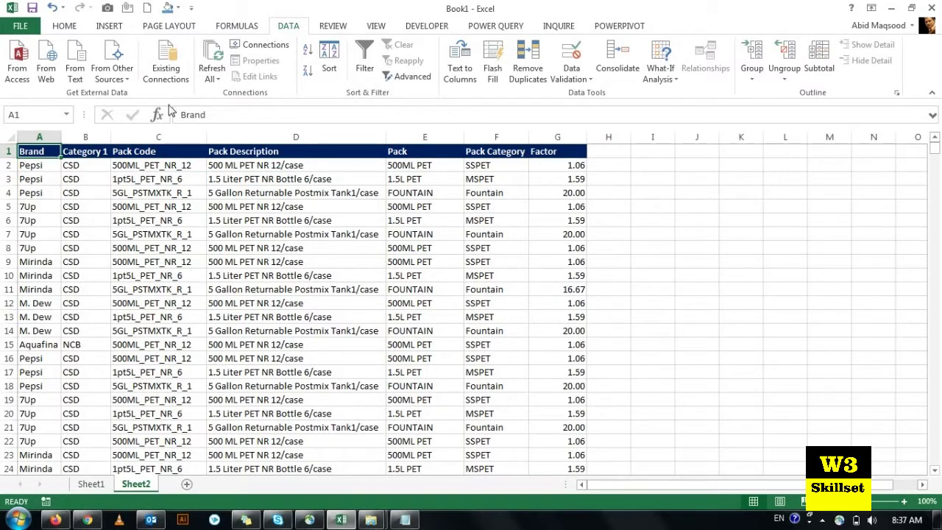
Bring up the Find and Replace dialog via Home > Find & Select > Find.
{"action": "left_click", "coordinate": [66, 26]}
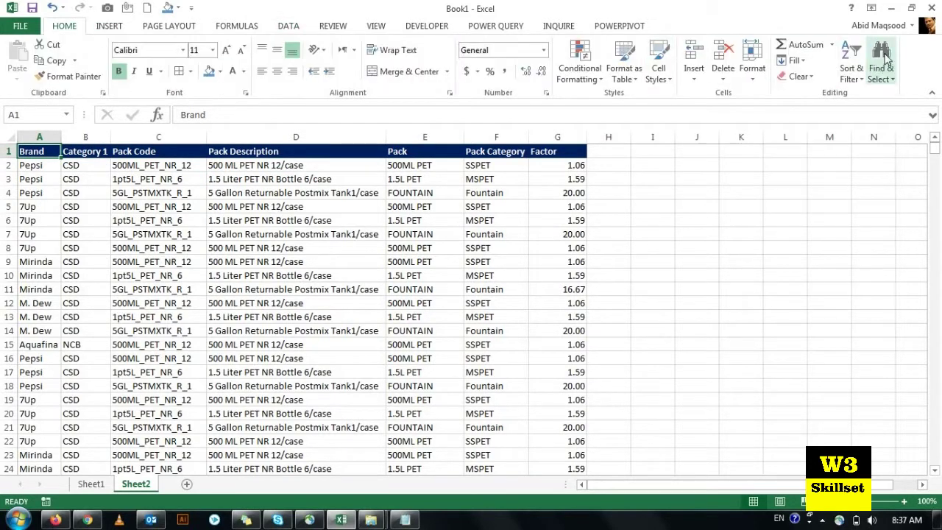
{"action": "left_click", "coordinate": [881, 62]}
{"action": "left_click", "coordinate": [846, 94]}
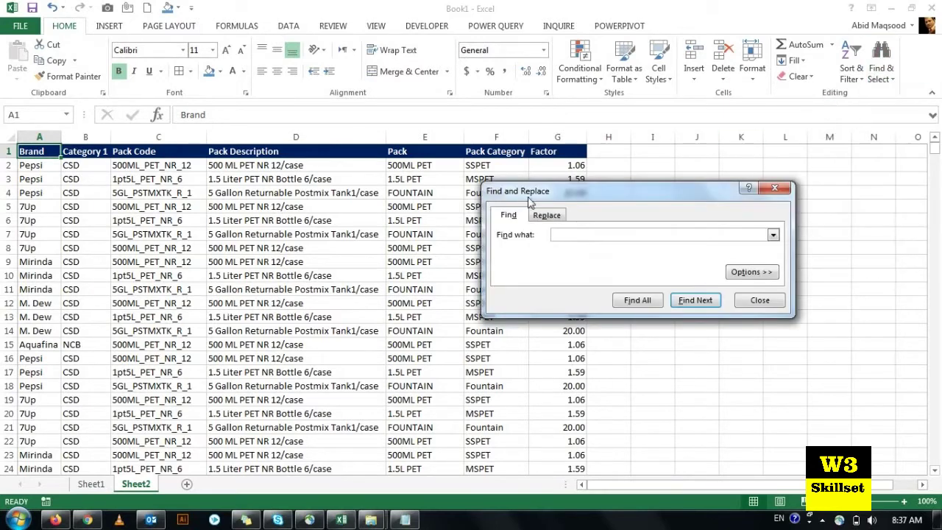
{"action": "left_click", "coordinate": [759, 301]}
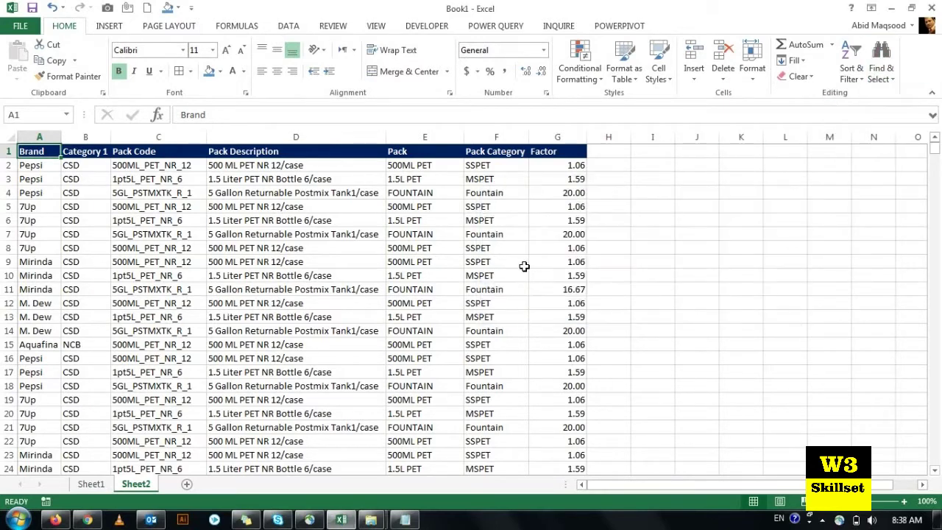
{"action": "key", "text": "ctrl+f"}
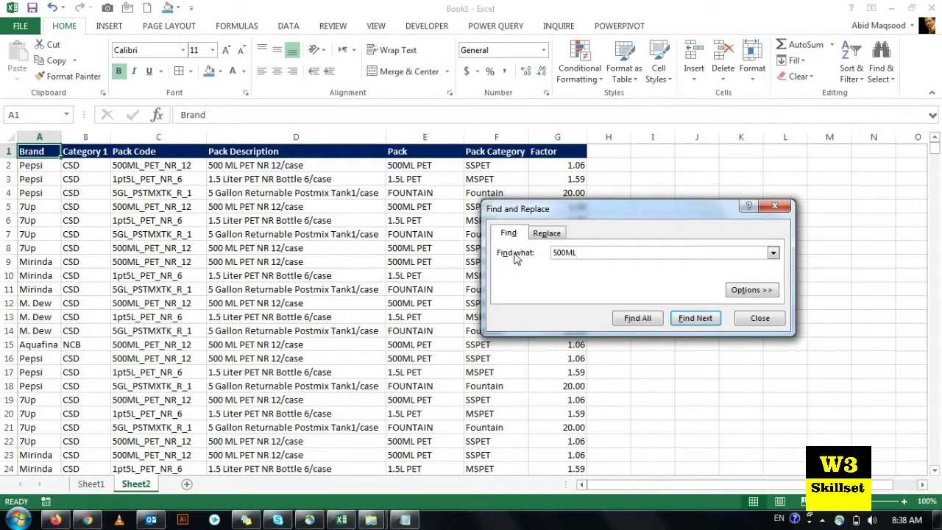
Step through several 500ML matches, then use Find All to list all 7796 cells.
{"action": "left_click", "coordinate": [696, 318]}
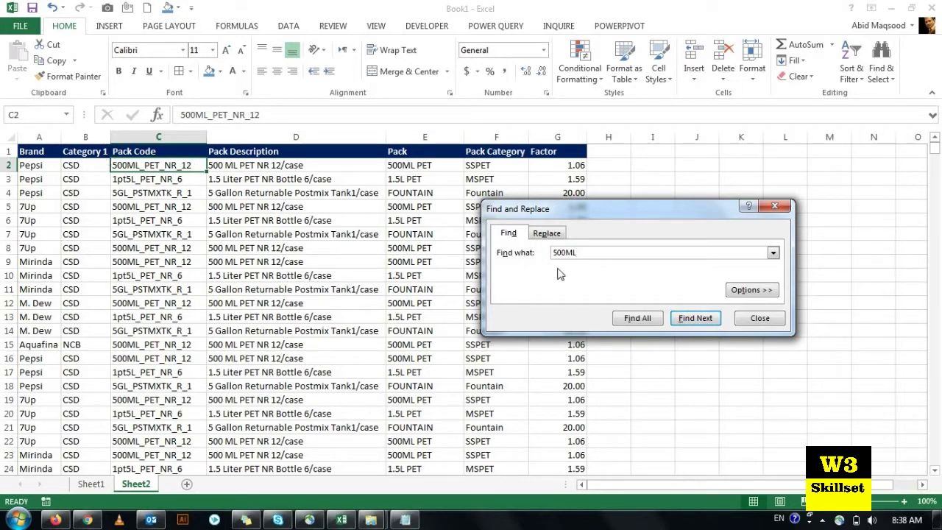
{"action": "left_click", "coordinate": [695, 323]}
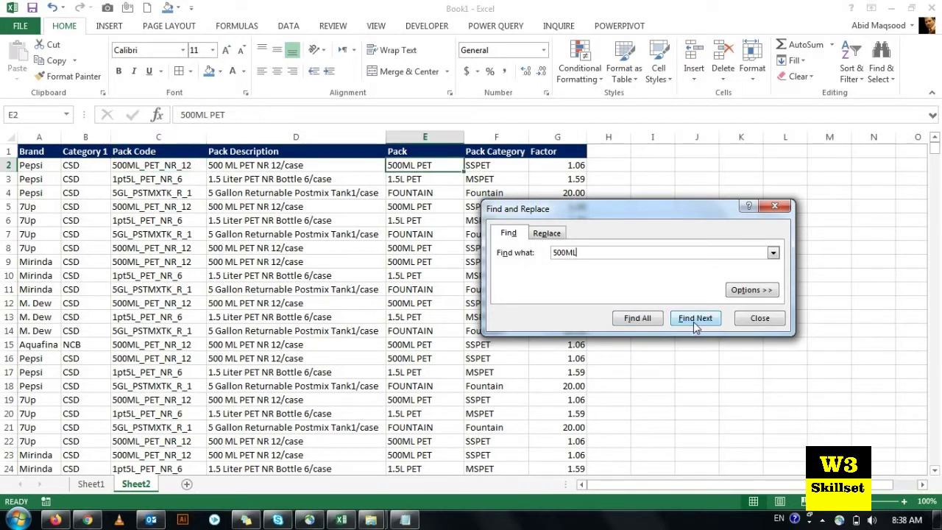
{"action": "left_click", "coordinate": [693, 321]}
{"action": "left_click", "coordinate": [694, 321]}
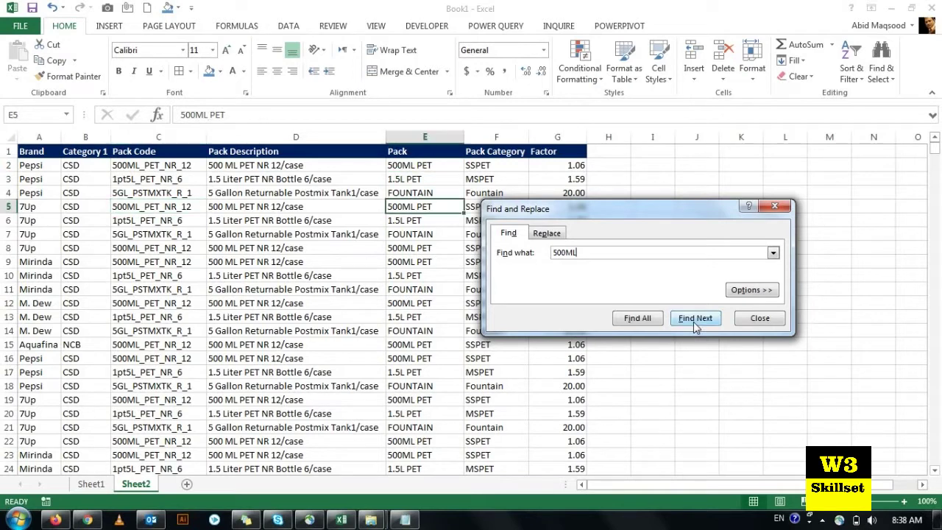
{"action": "left_click", "coordinate": [758, 292]}
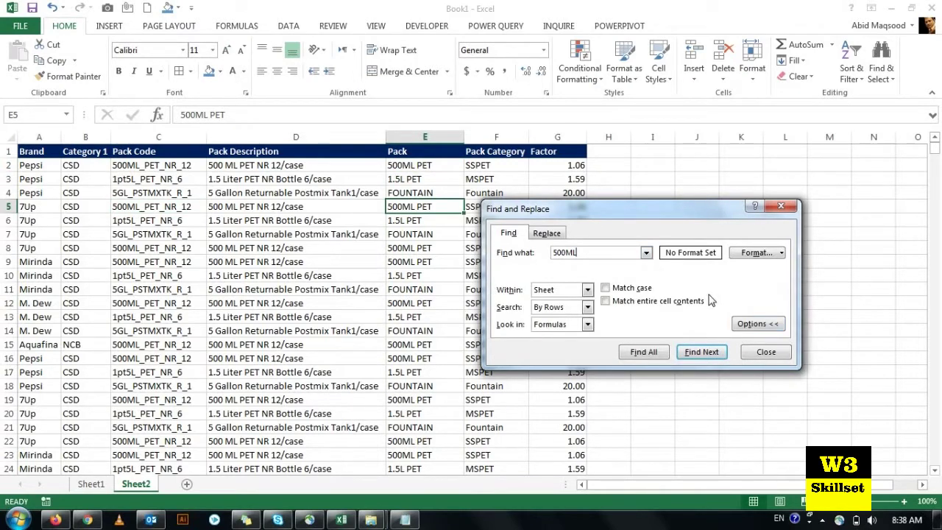
{"action": "left_click", "coordinate": [648, 353]}
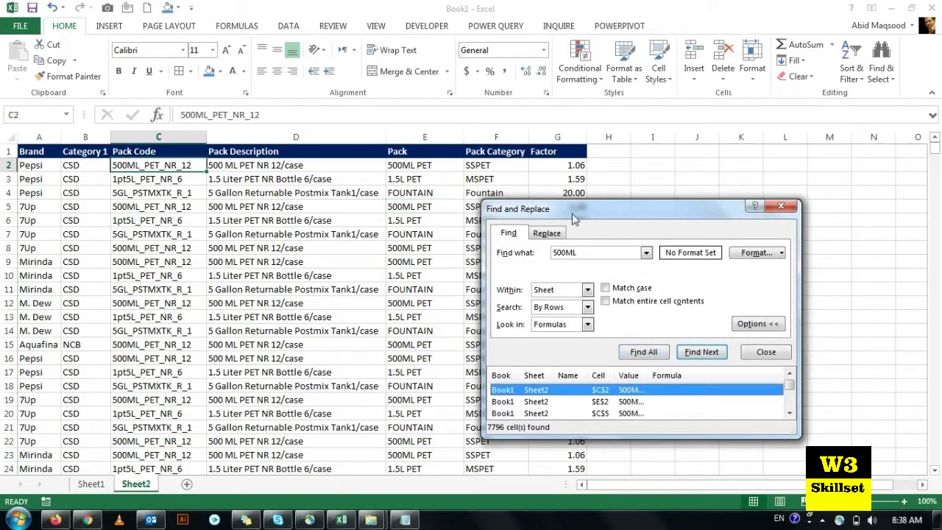
Move and enlarge the Find and Replace window and scroll through the 500ML results.
{"action": "left_click_drag", "start_coordinate": [574, 213], "coordinate": [484, 69]}
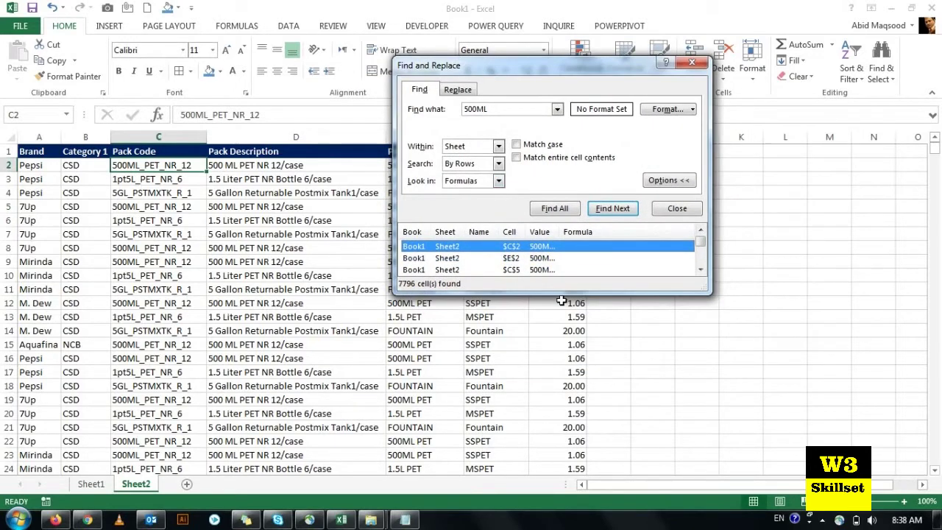
{"action": "left_click_drag", "start_coordinate": [560, 292], "coordinate": [565, 492]}
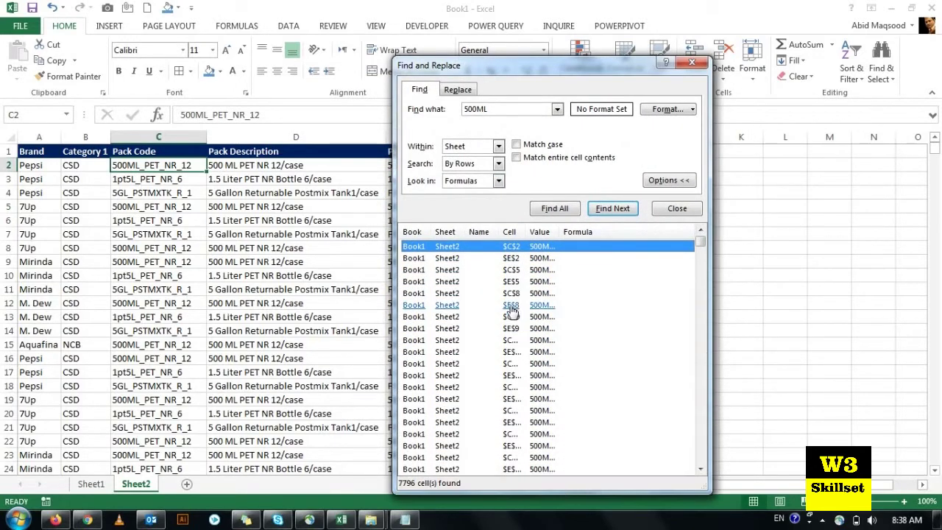
{"action": "scroll", "coordinate": [471, 269], "scroll_direction": "down", "scroll_amount": 3}
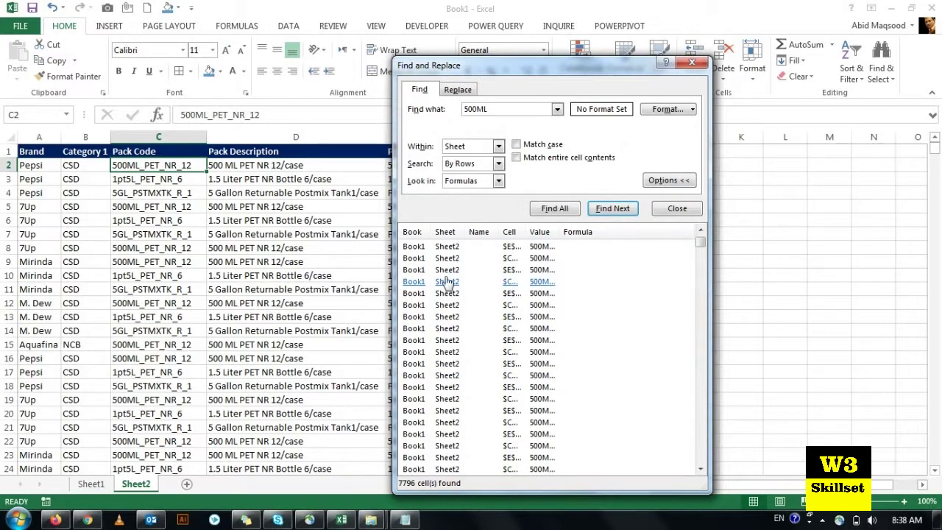
{"action": "scroll", "coordinate": [447, 286], "scroll_direction": "down", "scroll_amount": 2}
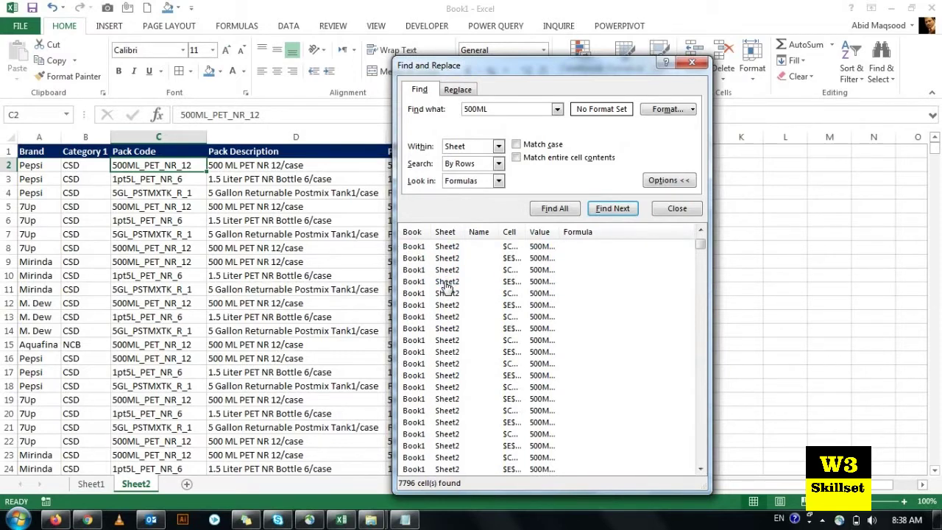
{"action": "left_click_drag", "start_coordinate": [700, 250], "coordinate": [699, 365]}
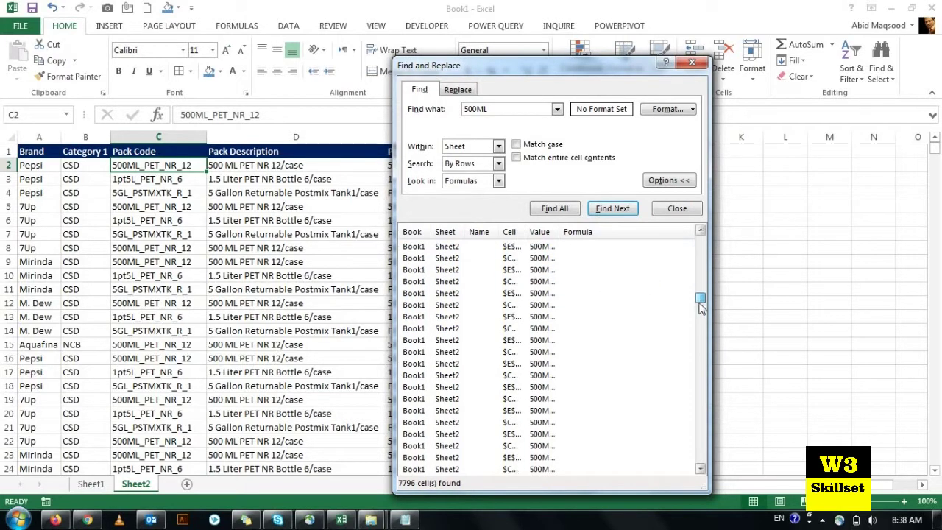
Go to the 500ML PET match in cell E19934 and close the search window.
{"action": "left_click", "coordinate": [416, 328]}
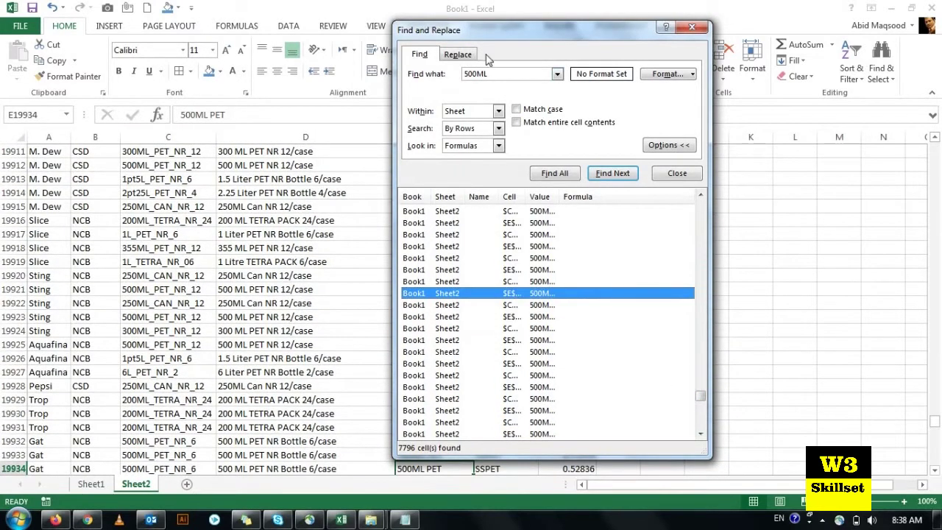
{"action": "left_click_drag", "start_coordinate": [492, 33], "coordinate": [682, 23]}
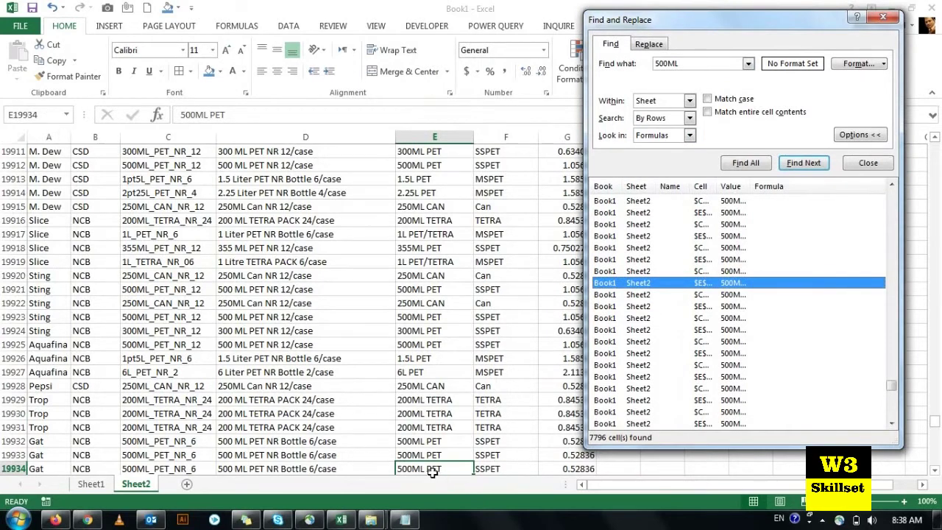
{"action": "left_click", "coordinate": [883, 17]}
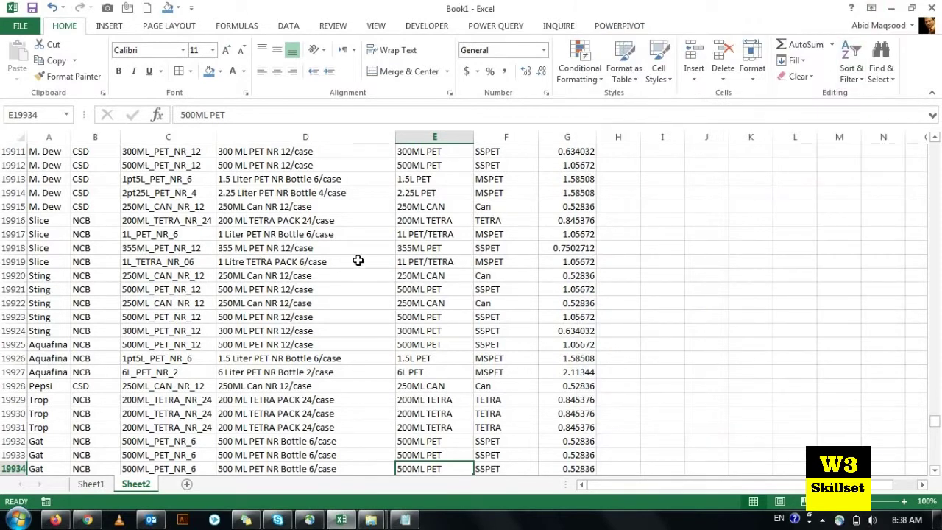
{"action": "key", "text": "ctrl+Home"}
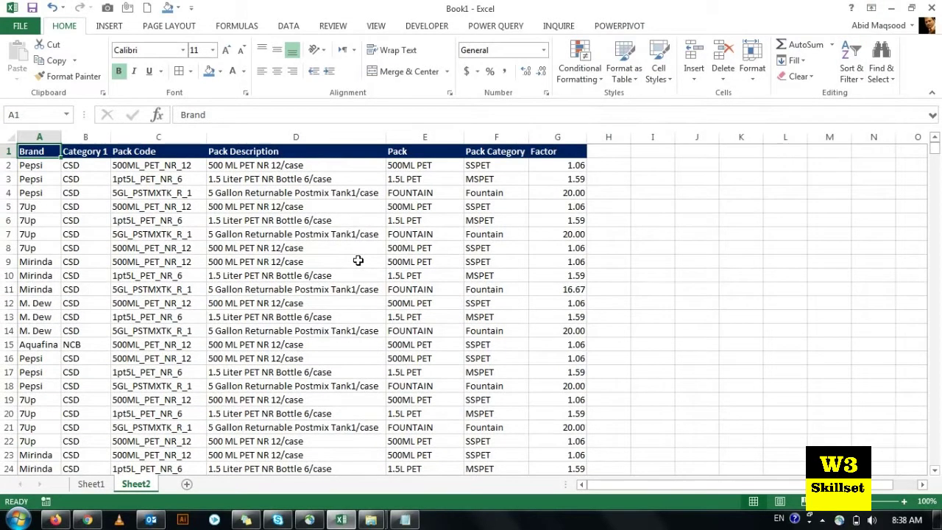
{"action": "left_click", "coordinate": [99, 343]}
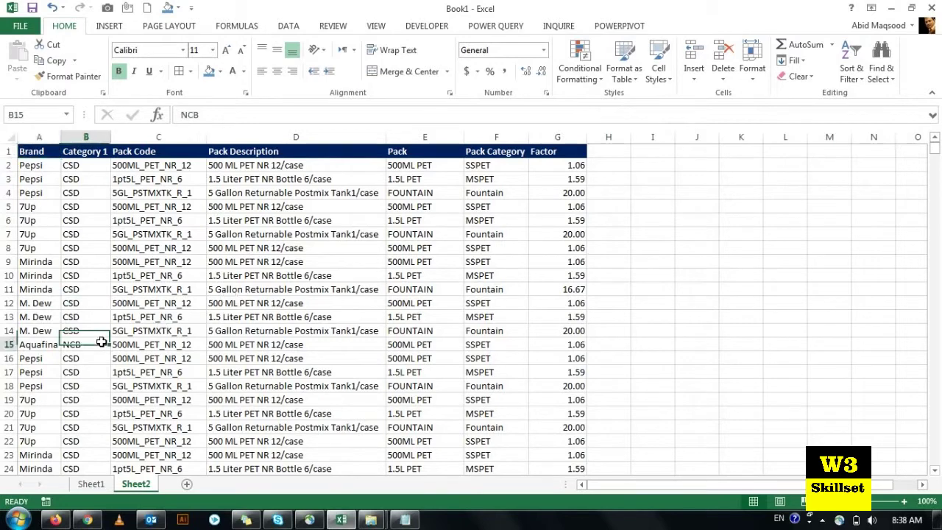
{"action": "key", "text": "ctrl+c"}
{"action": "left_click", "coordinate": [729, 234]}
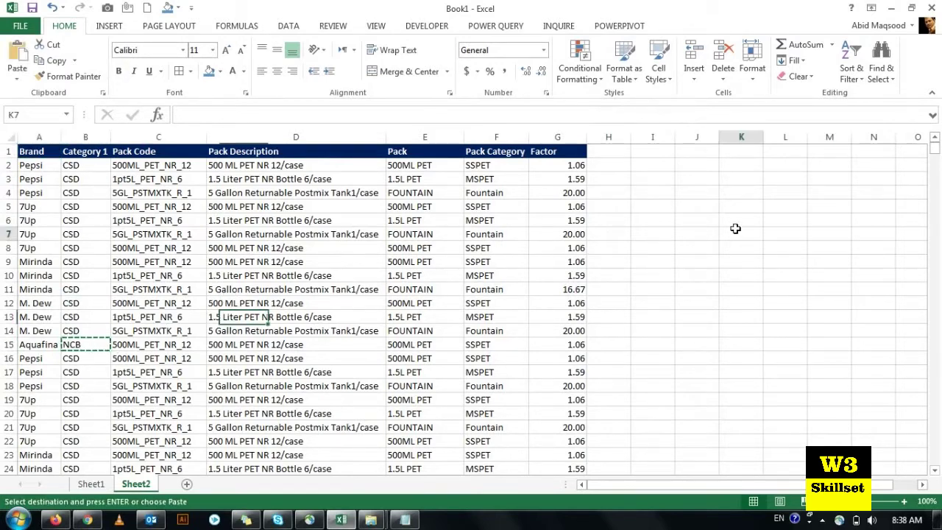
{"action": "key", "text": "ctrl+v"}
{"action": "key", "text": "Right"}
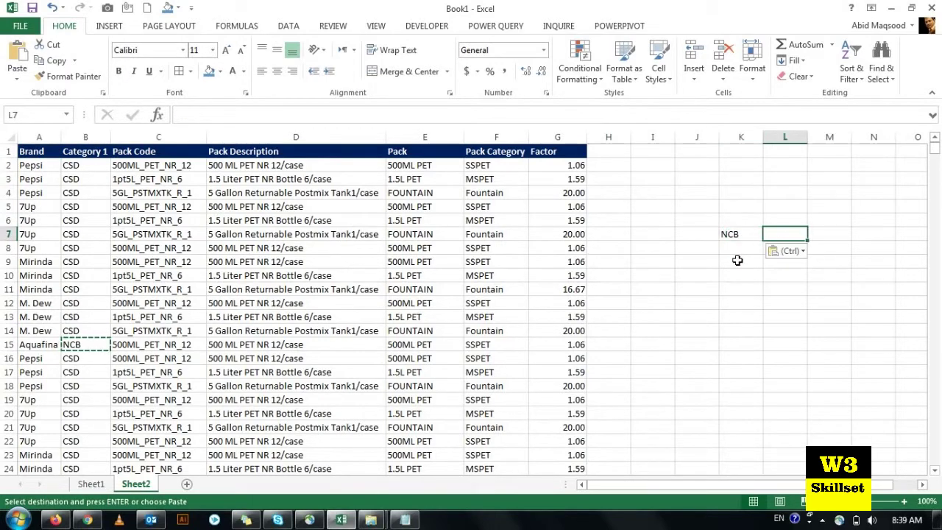
{"action": "type", "text": "NDC"}
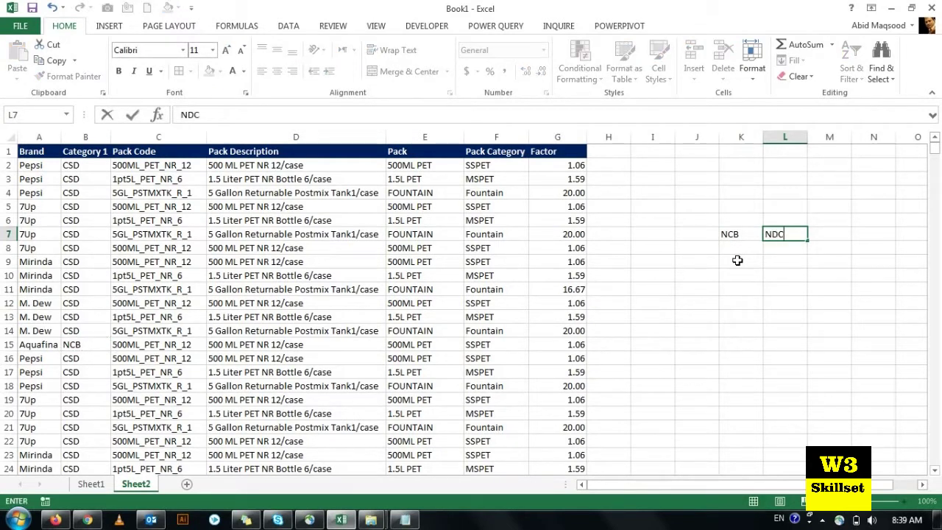
{"action": "key", "text": "Return"}
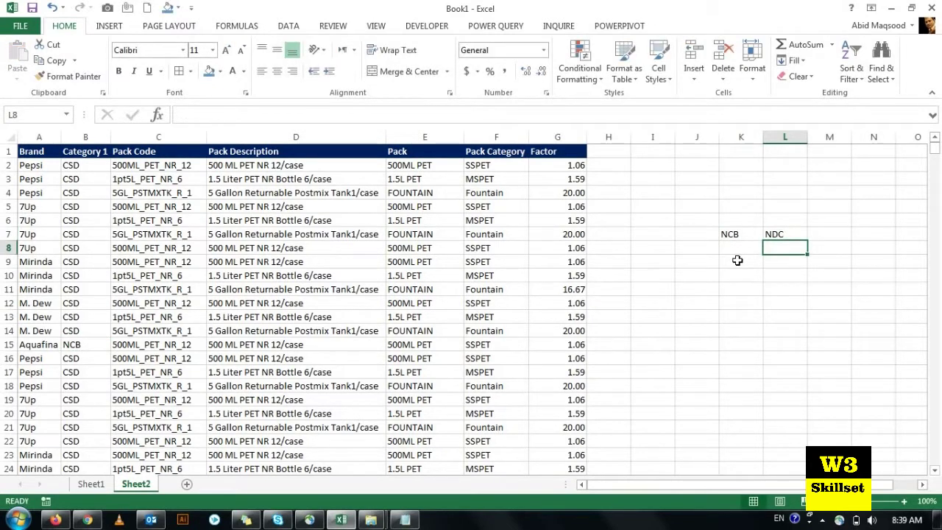
{"action": "key", "text": "Up"}
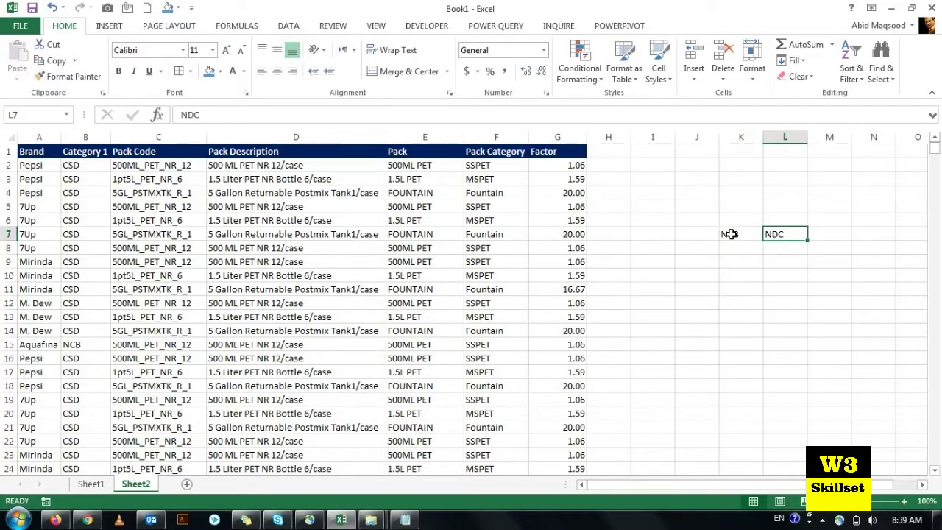
{"action": "left_click_drag", "start_coordinate": [730, 234], "coordinate": [778, 234]}
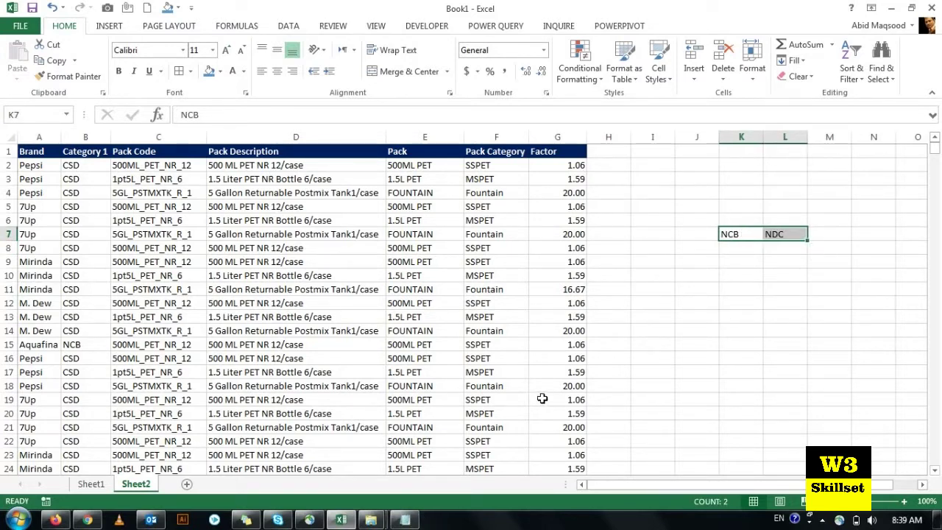
{"action": "key", "text": "Delete"}
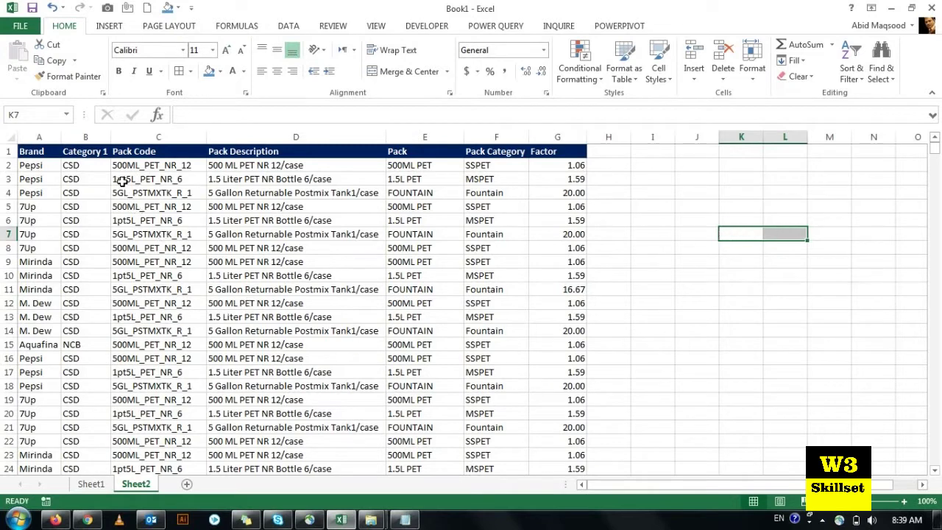
{"action": "left_click", "coordinate": [120, 180]}
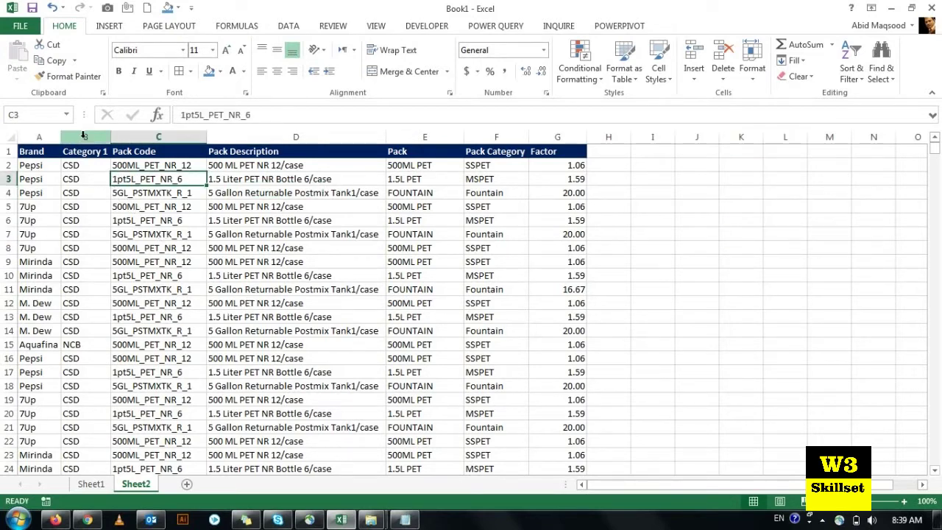
{"action": "left_click", "coordinate": [83, 135]}
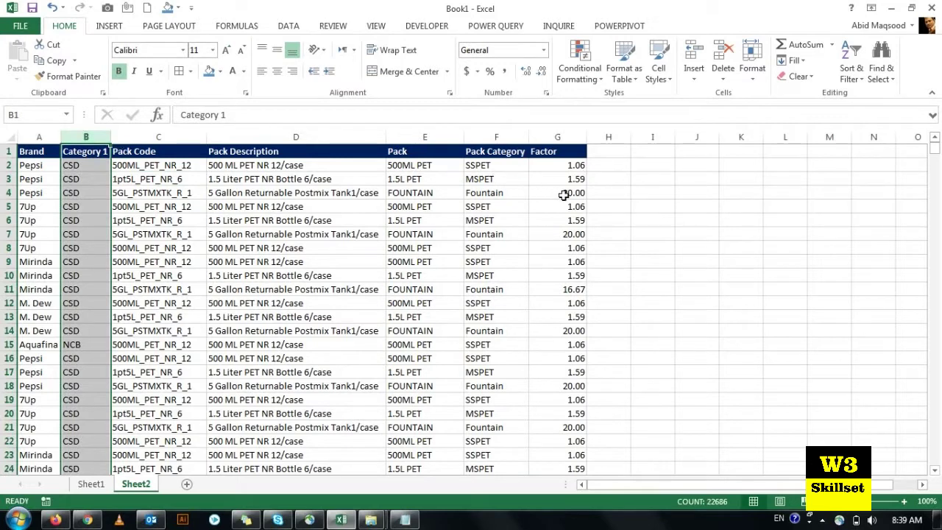
{"action": "left_click", "coordinate": [608, 196]}
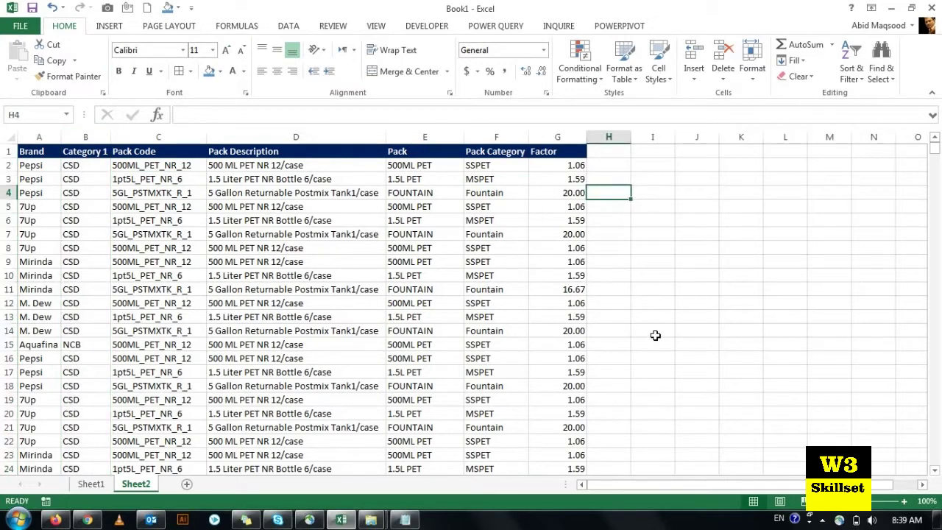
{"action": "left_click", "coordinate": [721, 276]}
Try the Find and Replace dialog's Replace and Find views, hiding the extra options.
{"action": "key", "text": "ctrl+h"}
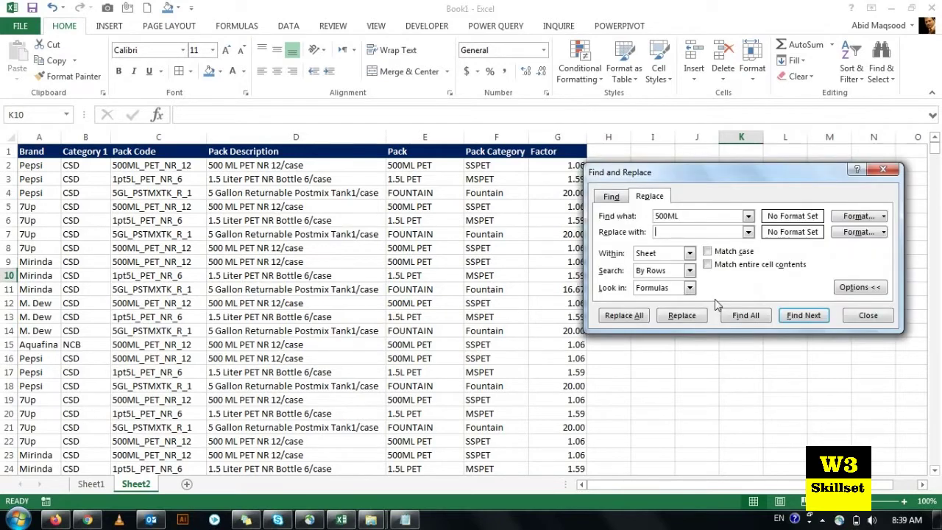
{"action": "left_click", "coordinate": [840, 313]}
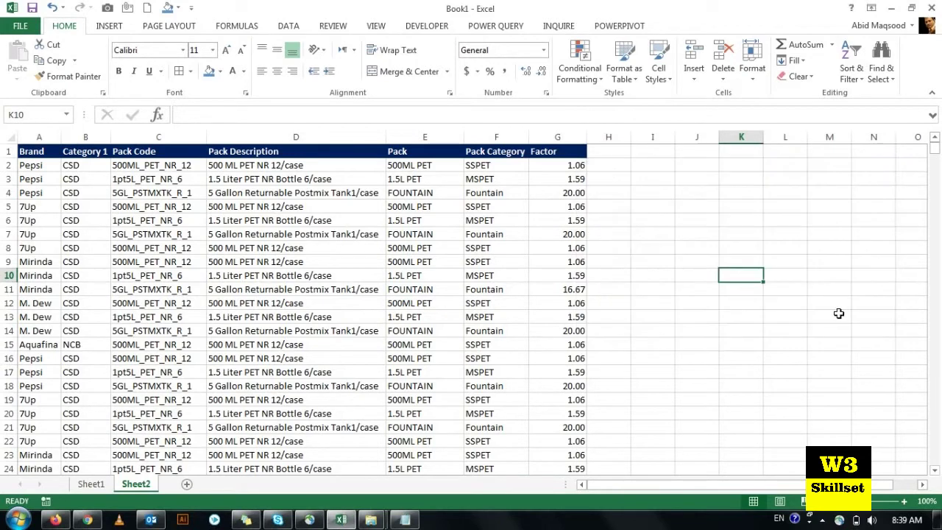
{"action": "key", "text": "ctrl+f"}
{"action": "left_click", "coordinate": [658, 216]}
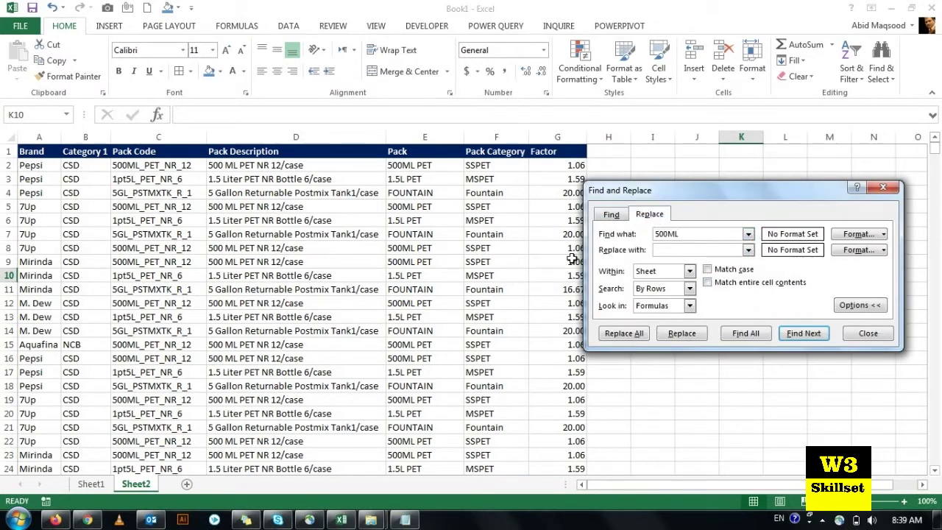
{"action": "left_click", "coordinate": [850, 307]}
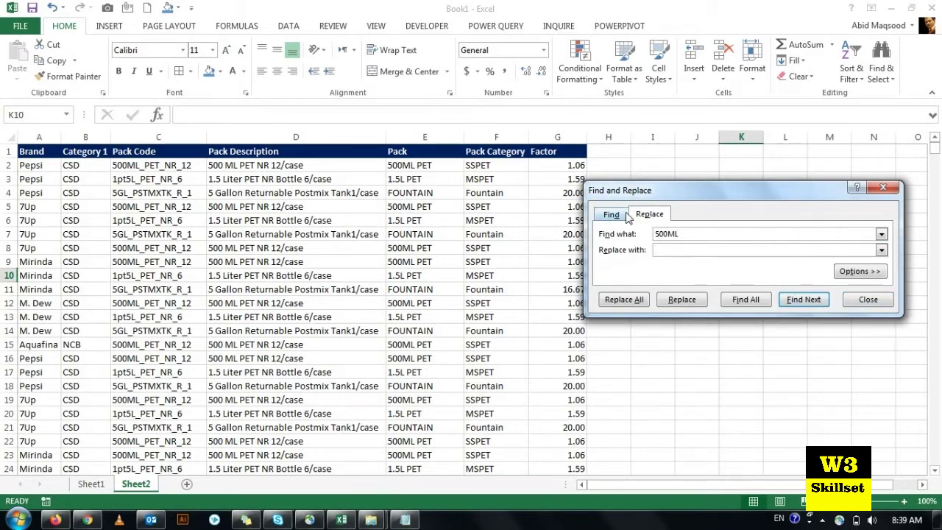
{"action": "left_click", "coordinate": [622, 218]}
{"action": "left_click", "coordinate": [848, 301]}
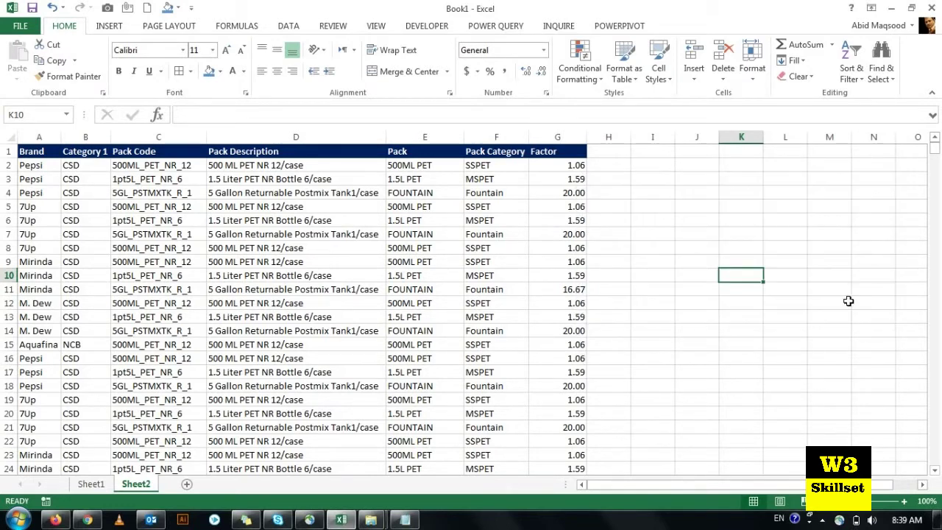
Replace every NCB with NDC across the sheet using Replace All.
{"action": "key", "text": "ctrl+h"}
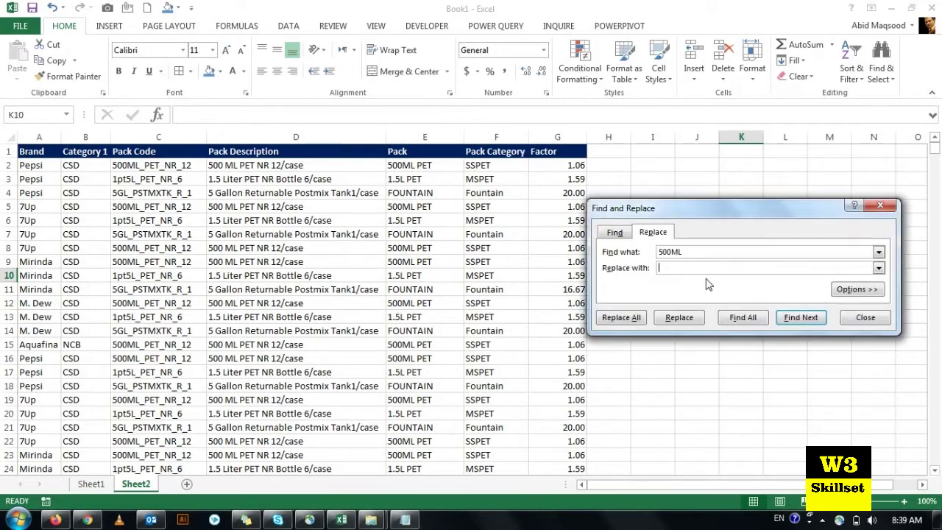
{"action": "left_click_drag", "start_coordinate": [696, 253], "coordinate": [583, 251]}
{"action": "type", "text": "NC"}
{"action": "type", "text": "B"}
{"action": "type", "text": "NDC"}
{"action": "left_click", "coordinate": [637, 320]}
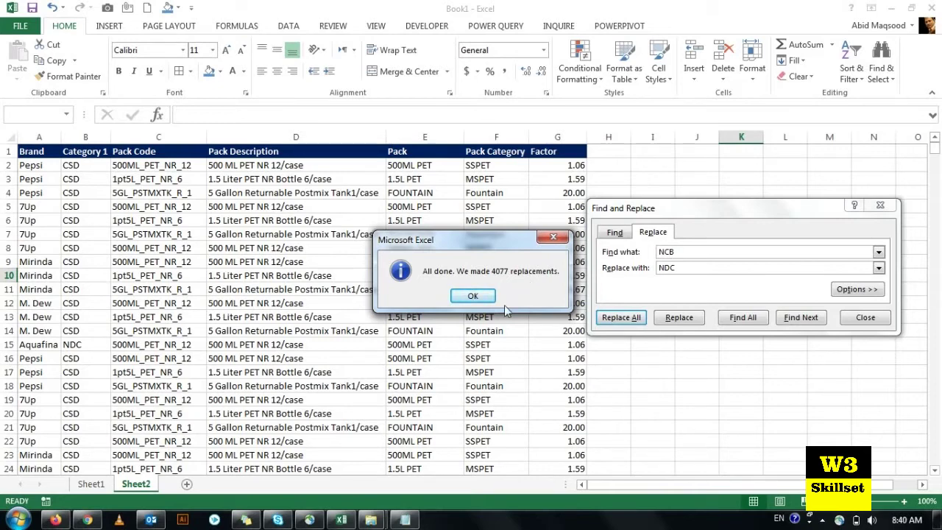
Dismiss the 4077-replacements summary, close Find and Replace, and confirm B15 reads NDC.
{"action": "left_click", "coordinate": [464, 296]}
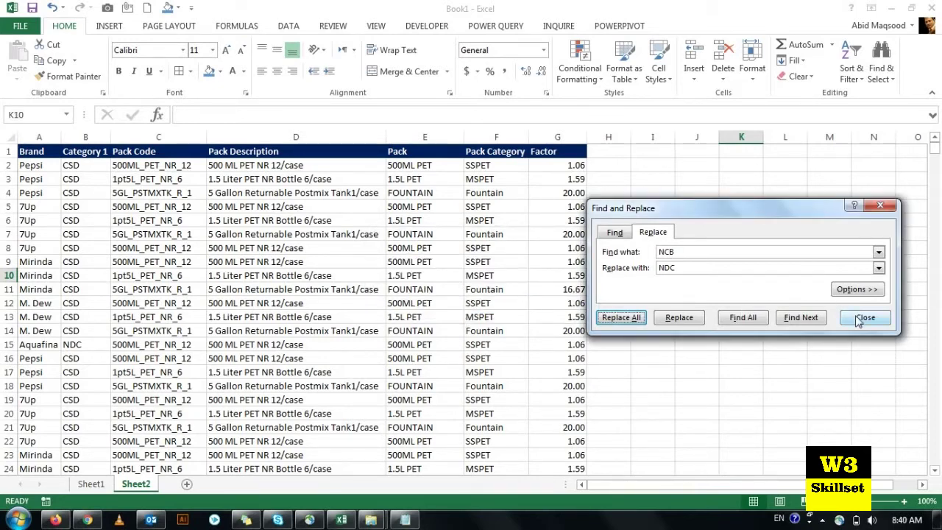
{"action": "left_click", "coordinate": [861, 317]}
{"action": "left_click", "coordinate": [90, 345]}
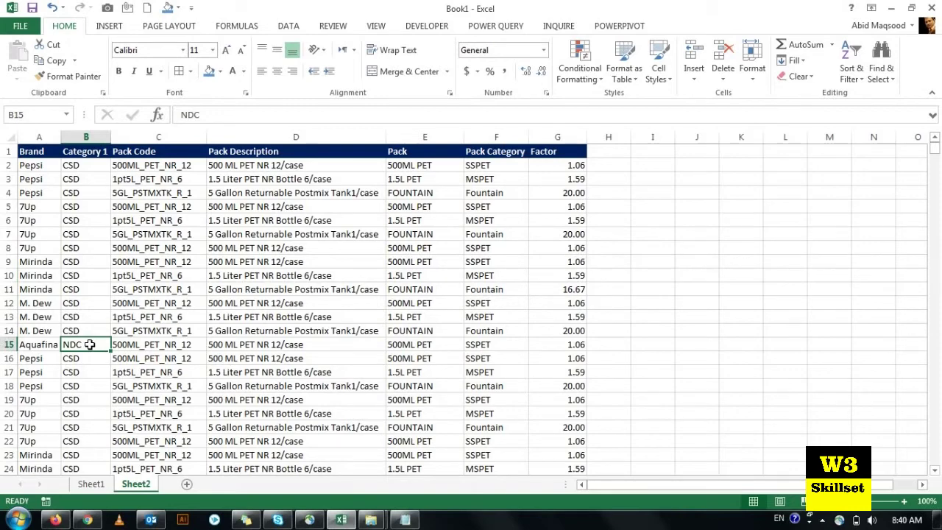
{"action": "scroll", "coordinate": [90, 344], "scroll_direction": "down", "scroll_amount": 5}
{"action": "scroll", "coordinate": [90, 344], "scroll_direction": "up", "scroll_amount": 5}
{"action": "scroll", "coordinate": [90, 345], "scroll_direction": "down", "scroll_amount": 2}
{"action": "scroll", "coordinate": [90, 345], "scroll_direction": "up", "scroll_amount": 2}
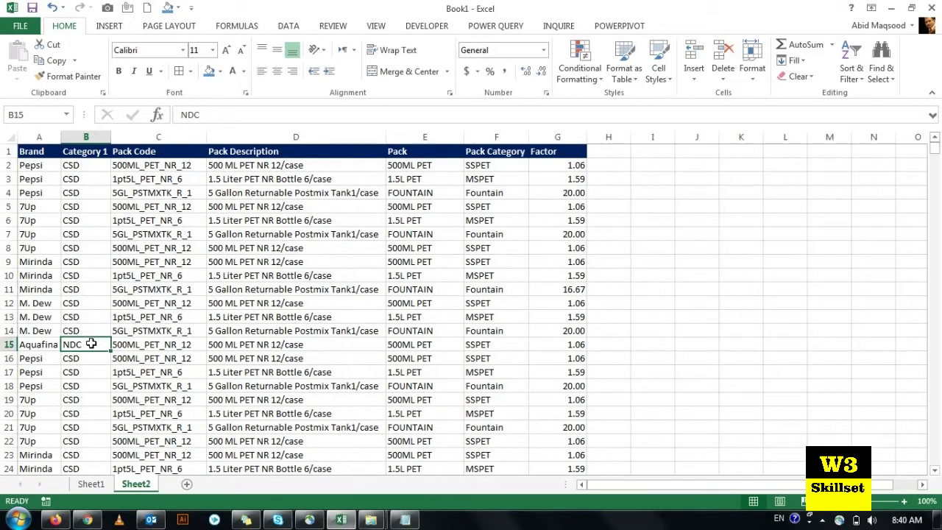